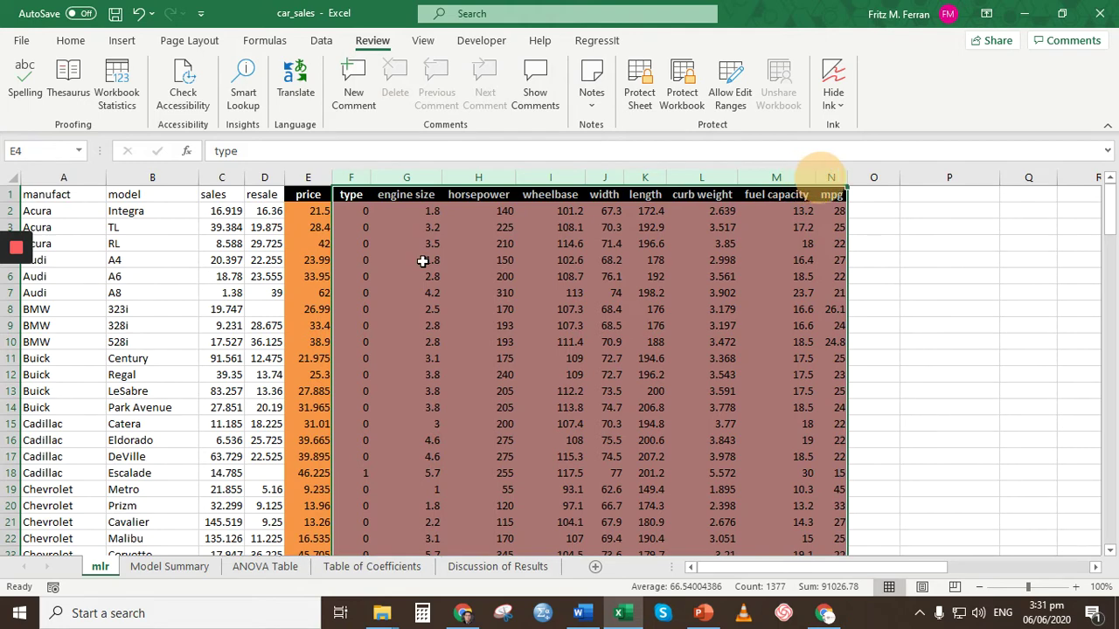
- Deselect the price and predictor columns by clicking a single cell, then switch to the Data tab
left_click(422, 259)
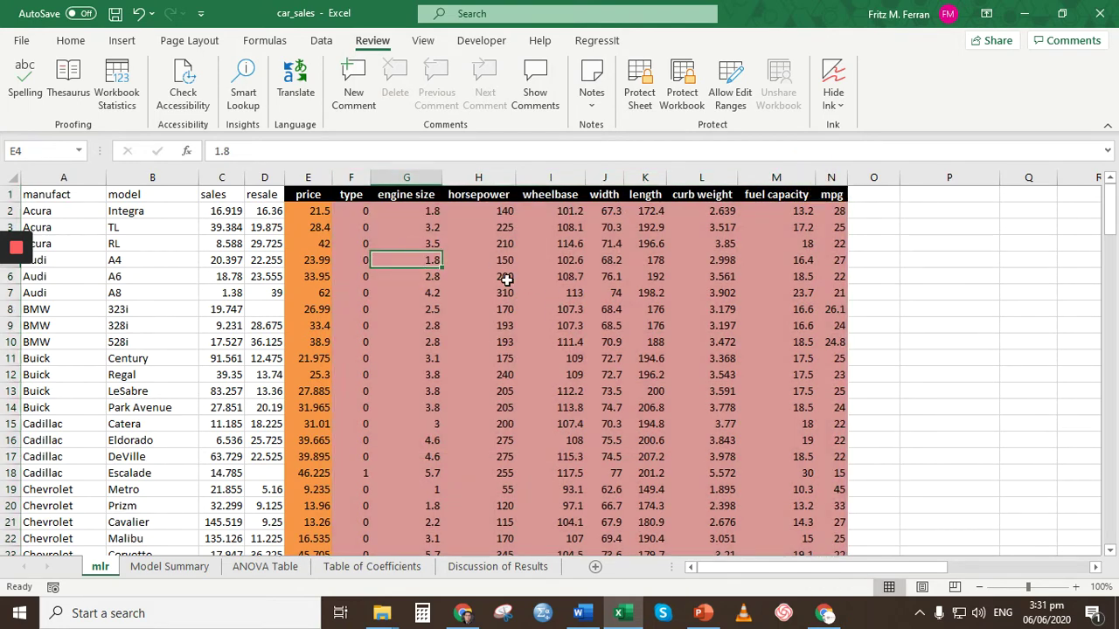
left_click(321, 42)
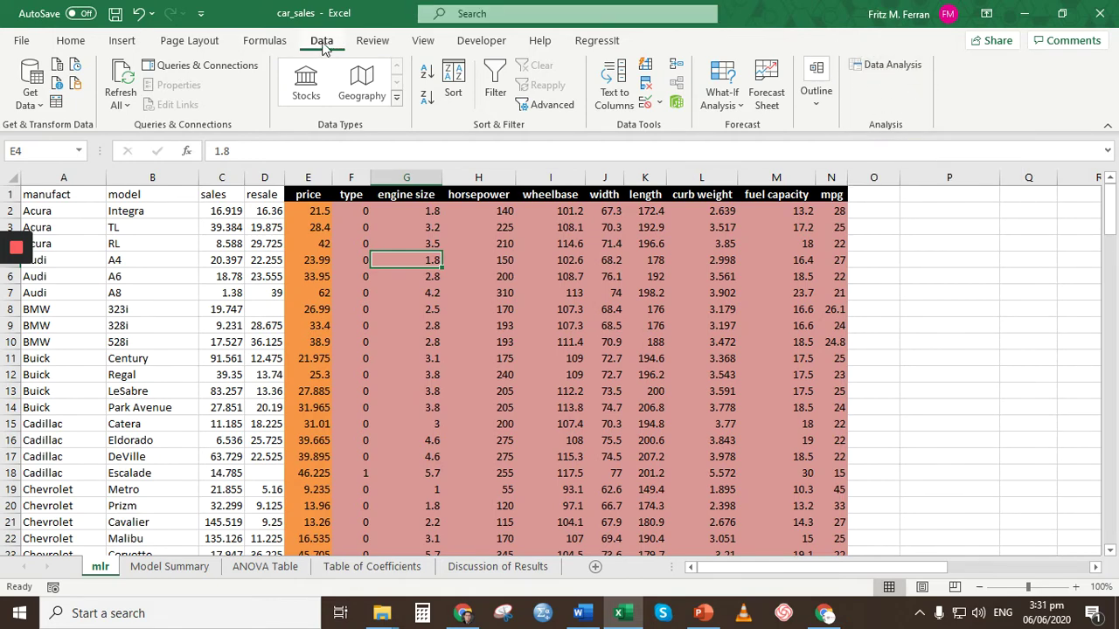
- Tick Analysis ToolPak in the Excel Add-ins list under File > Options > Add-ins
left_click(19, 41)
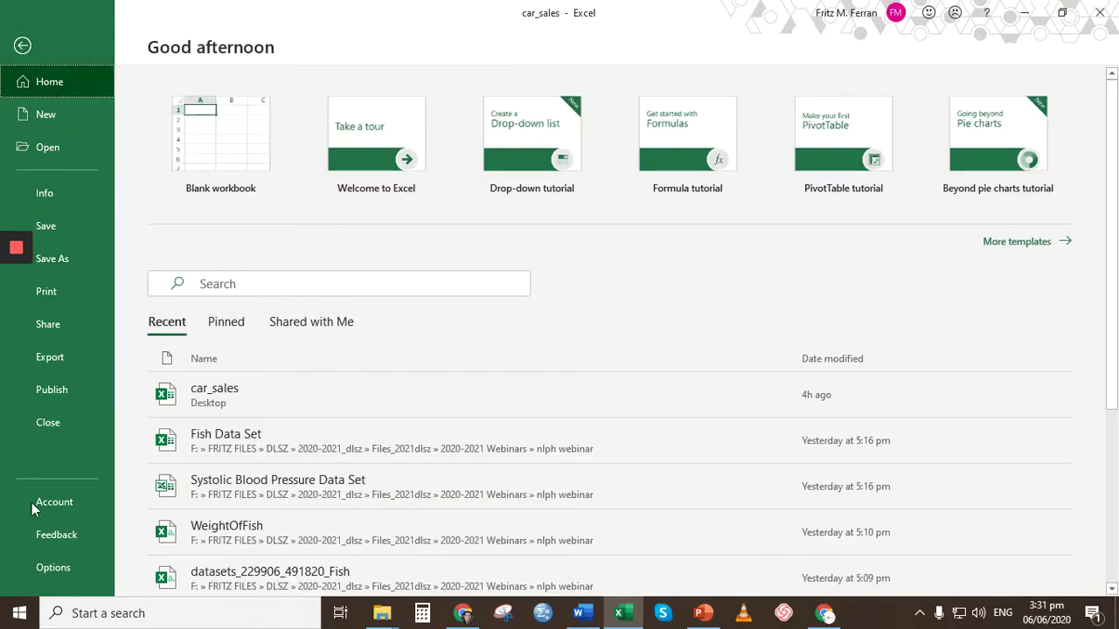
left_click(34, 568)
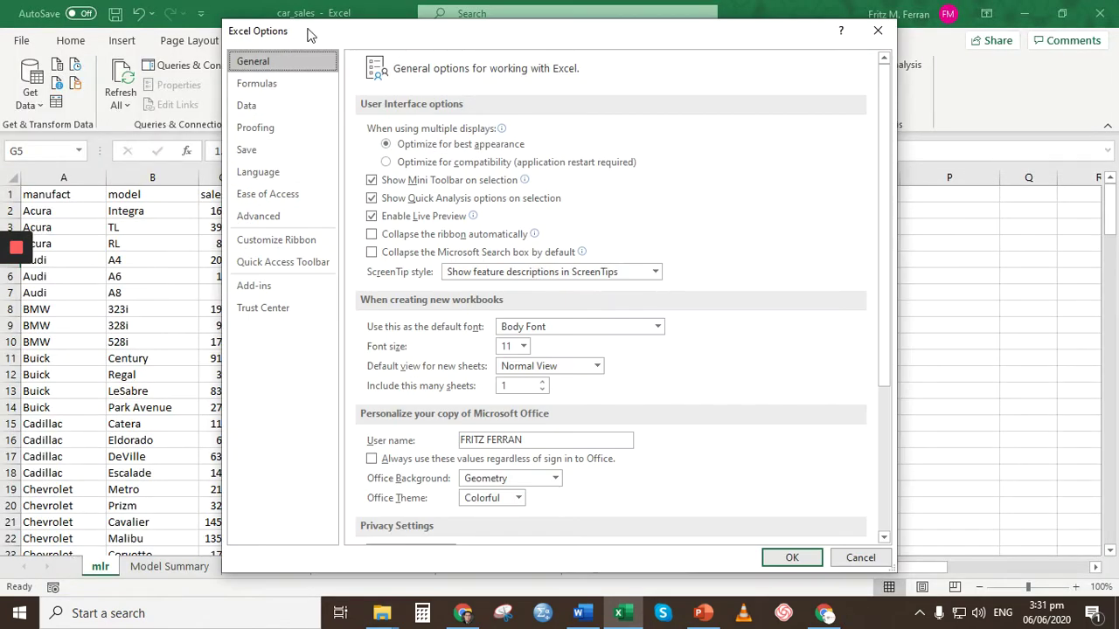
left_click(260, 289)
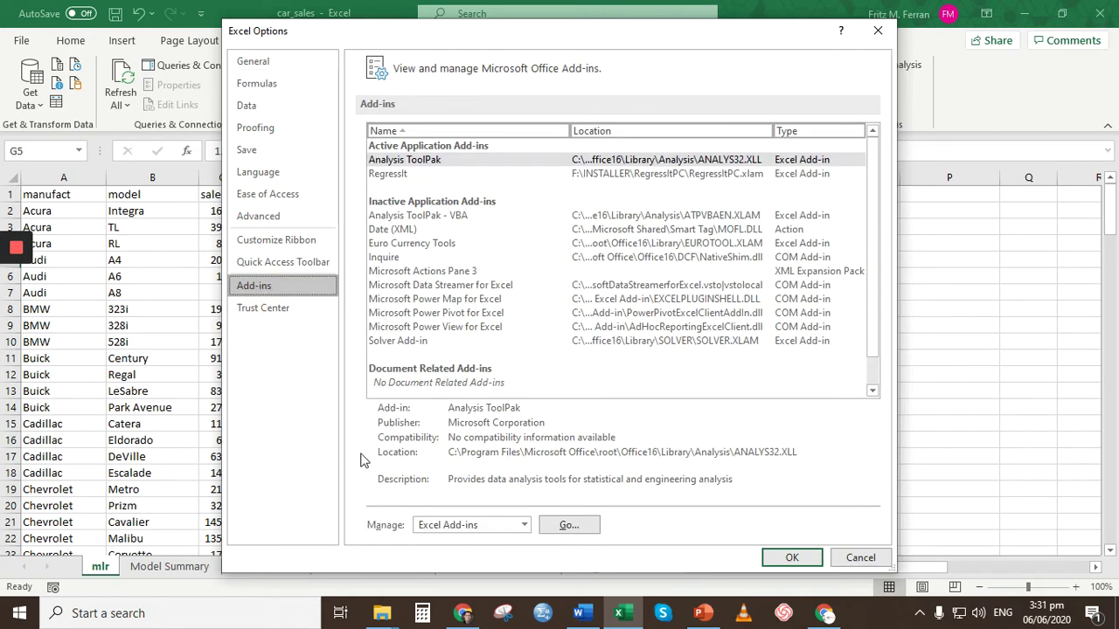
left_click(570, 525)
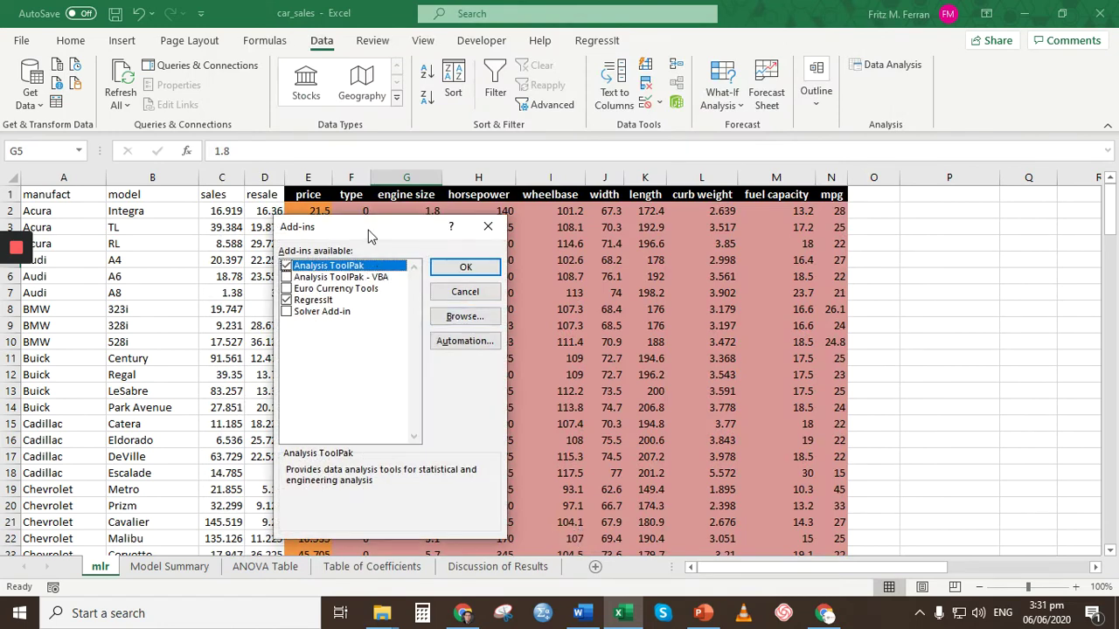
left_click_drag(369, 236, 599, 184)
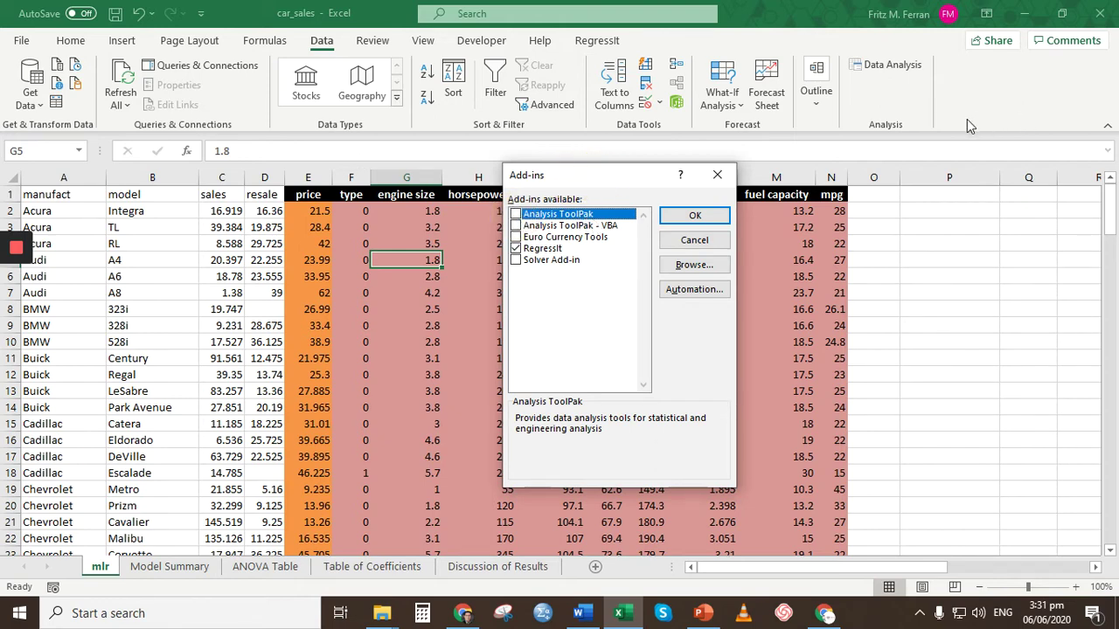
left_click(516, 214)
- Activate Analysis ToolPak, select the price header E1, and pick Regression in Data Analysis
left_click(695, 216)
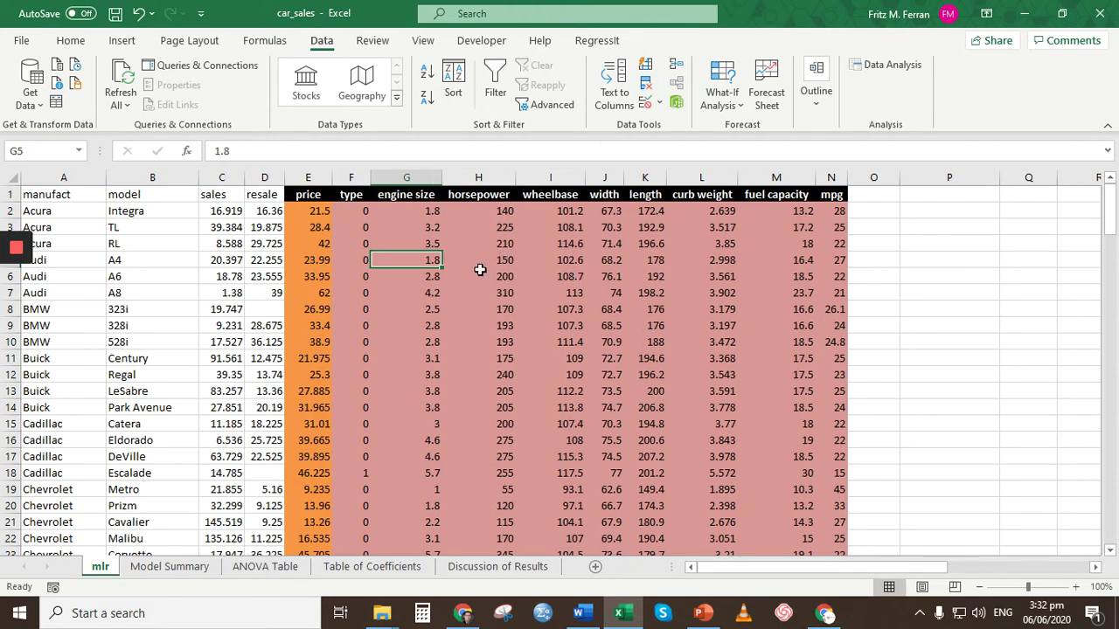
left_click_drag(830, 195, 365, 195)
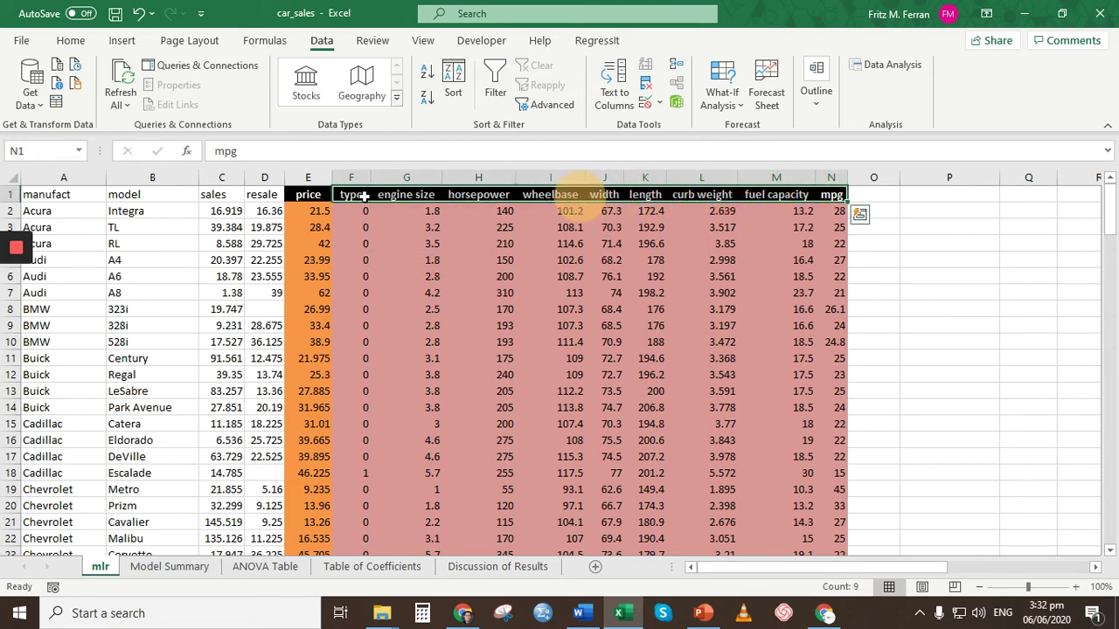
left_click(315, 198)
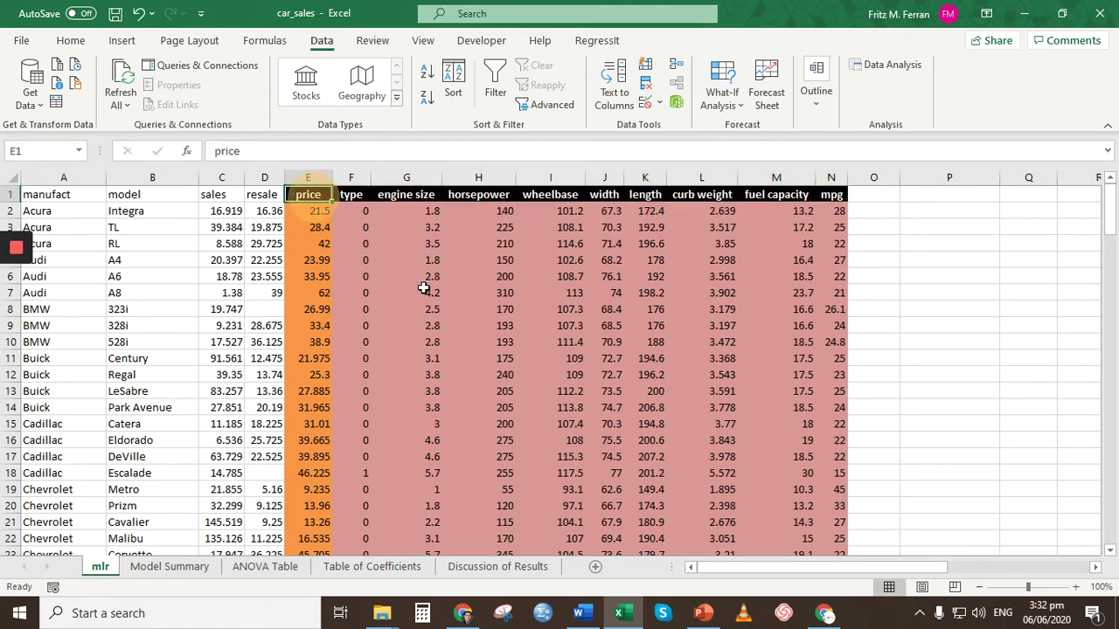
left_click(887, 64)
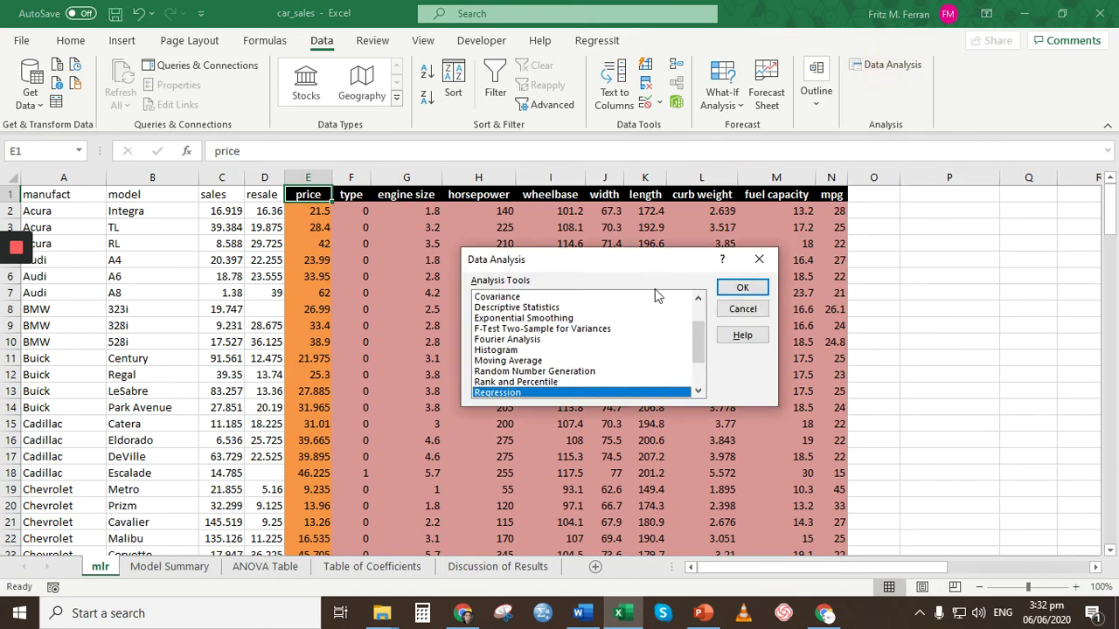
left_click_drag(637, 270, 816, 231)
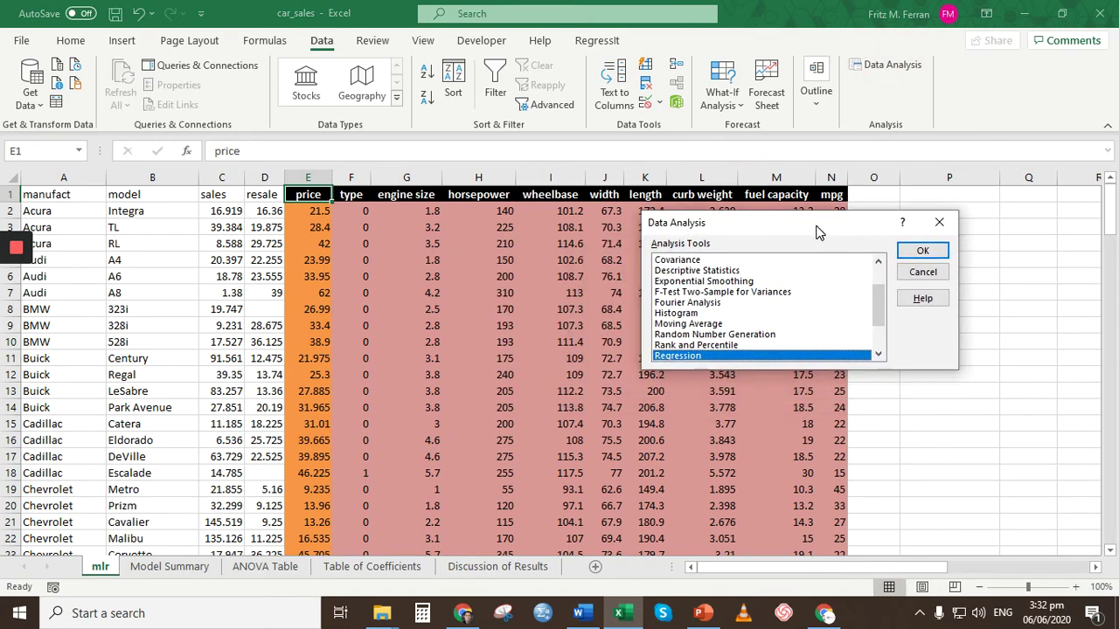
scroll(739, 315, "down", 1)
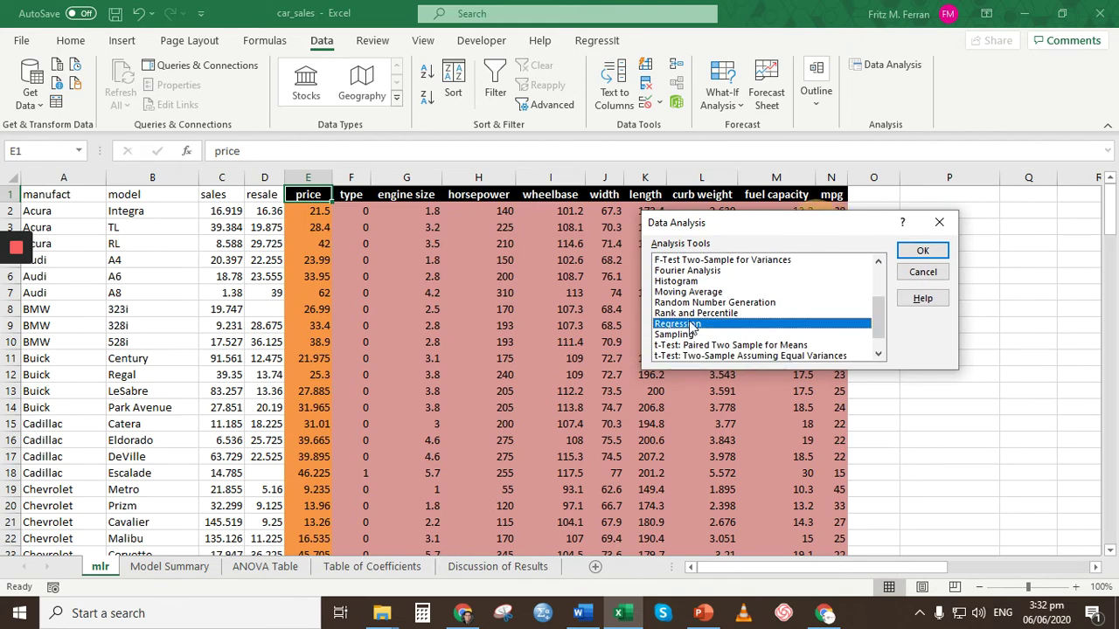
- Open Regression; clear the prefilled Y, X and output ranges; untick Labels and Confidence Level
left_click(922, 251)
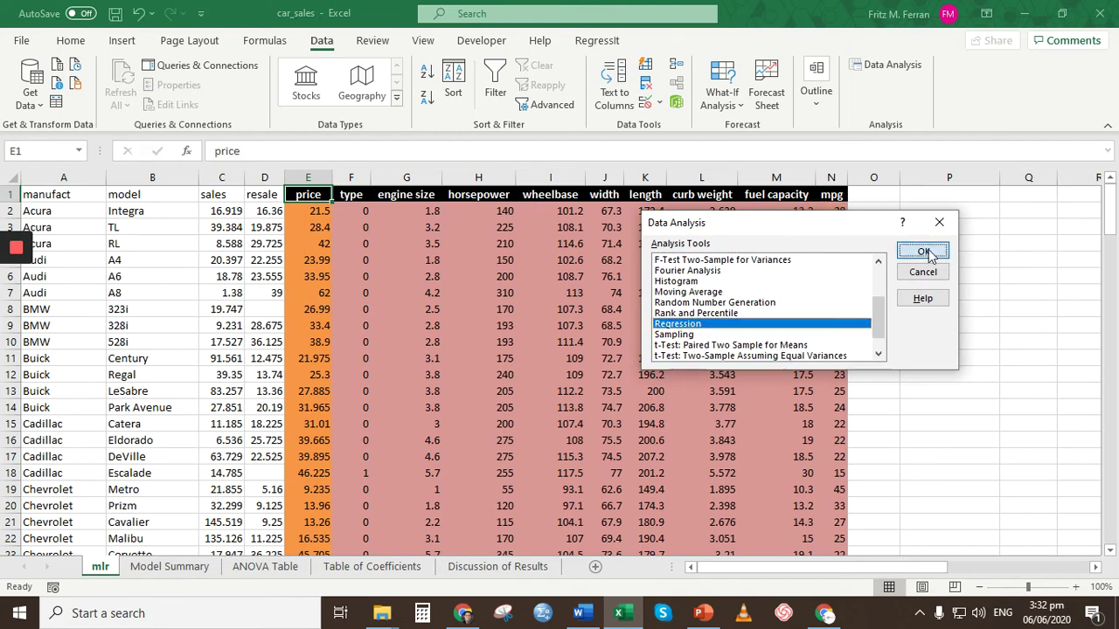
left_click_drag(841, 190, 759, 191)
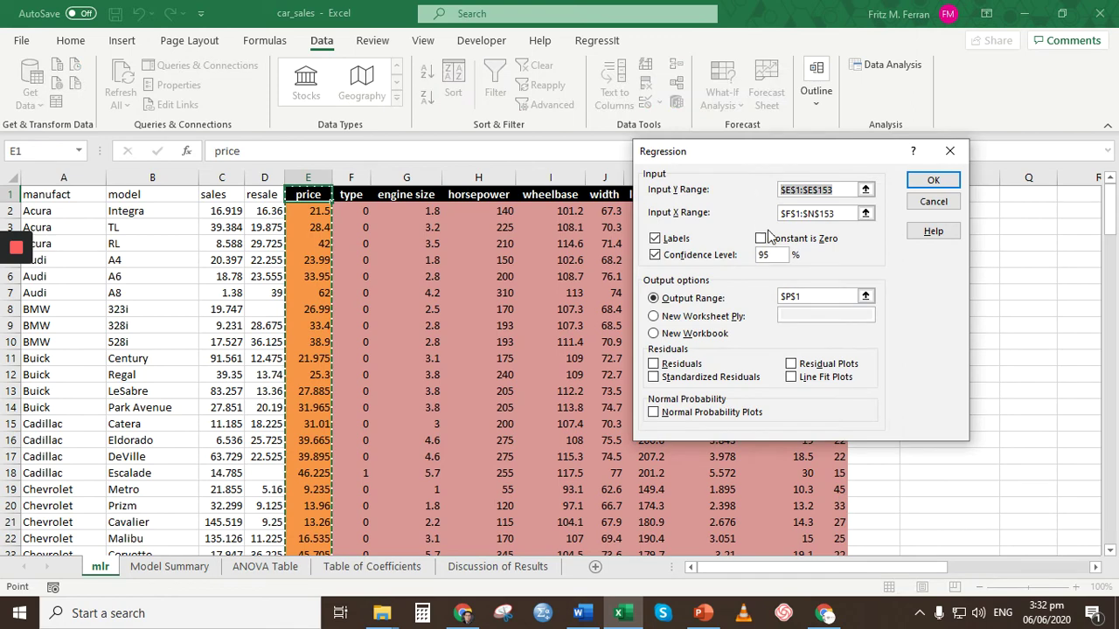
key("Delete")
left_click_drag(836, 212, 777, 214)
key("Delete")
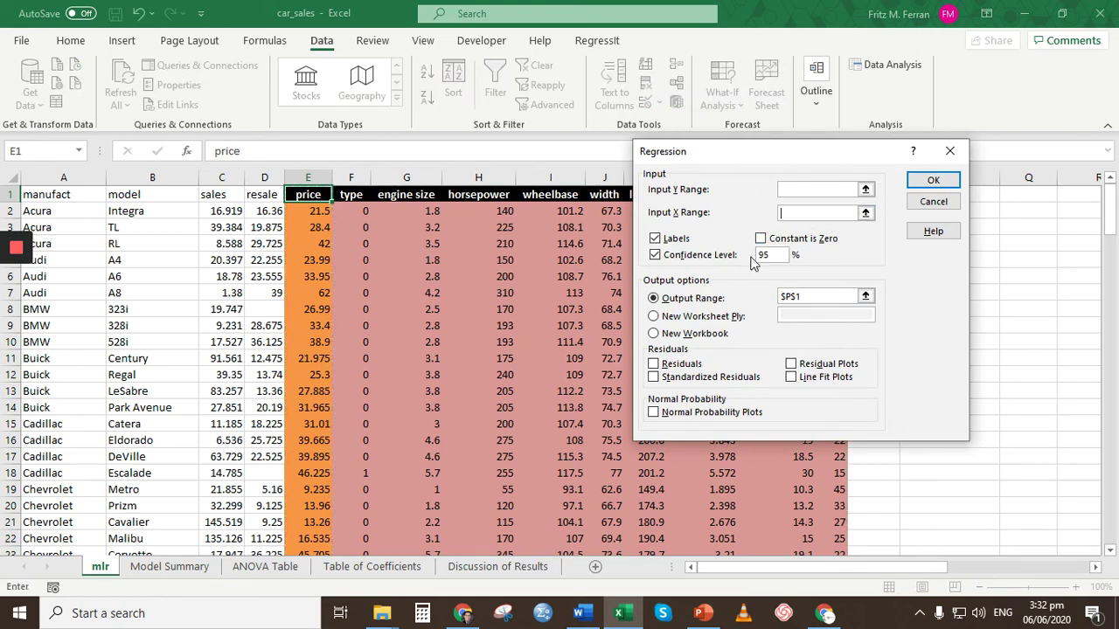
left_click(653, 256)
left_click(650, 234)
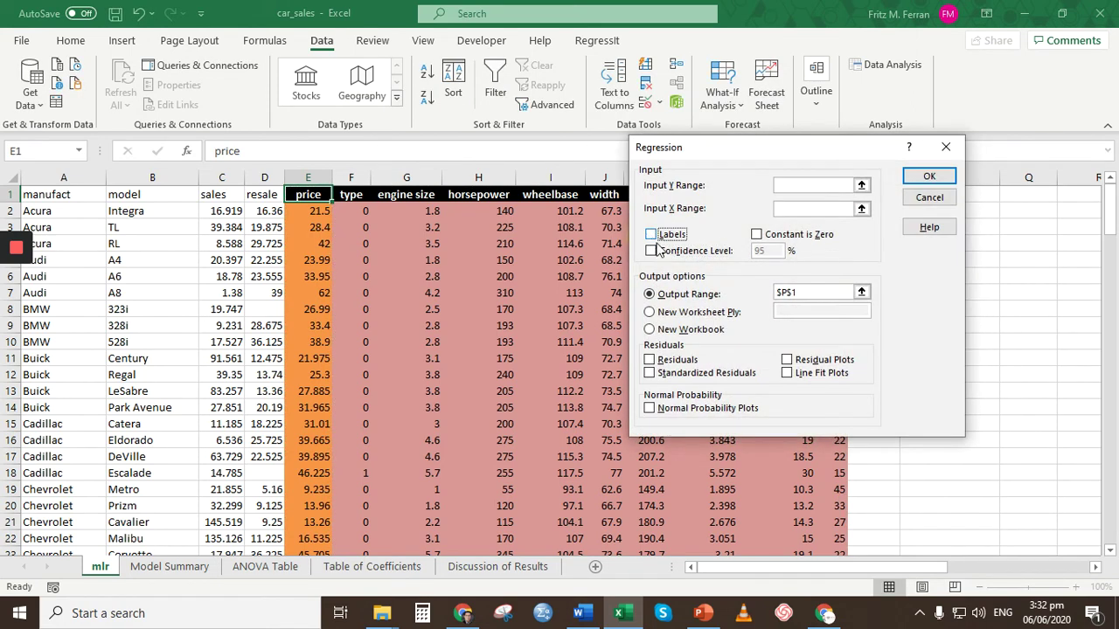
left_click_drag(799, 293, 758, 293)
key("Delete")
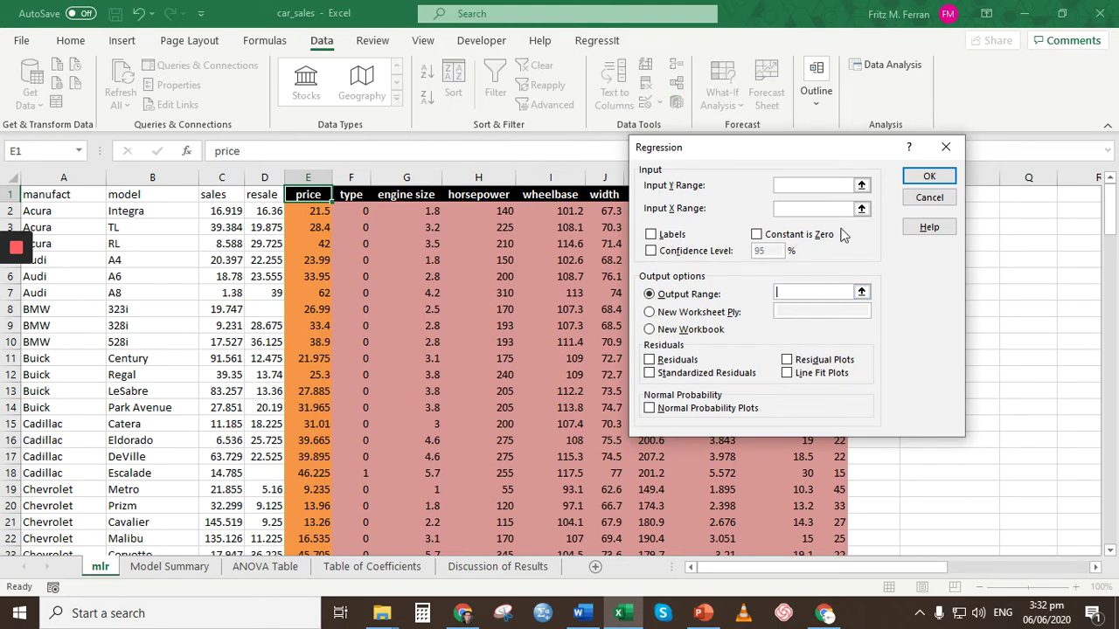
- Reposition the Regression dialog so the sheet's column headers are visible
left_click_drag(819, 165, 781, 244)
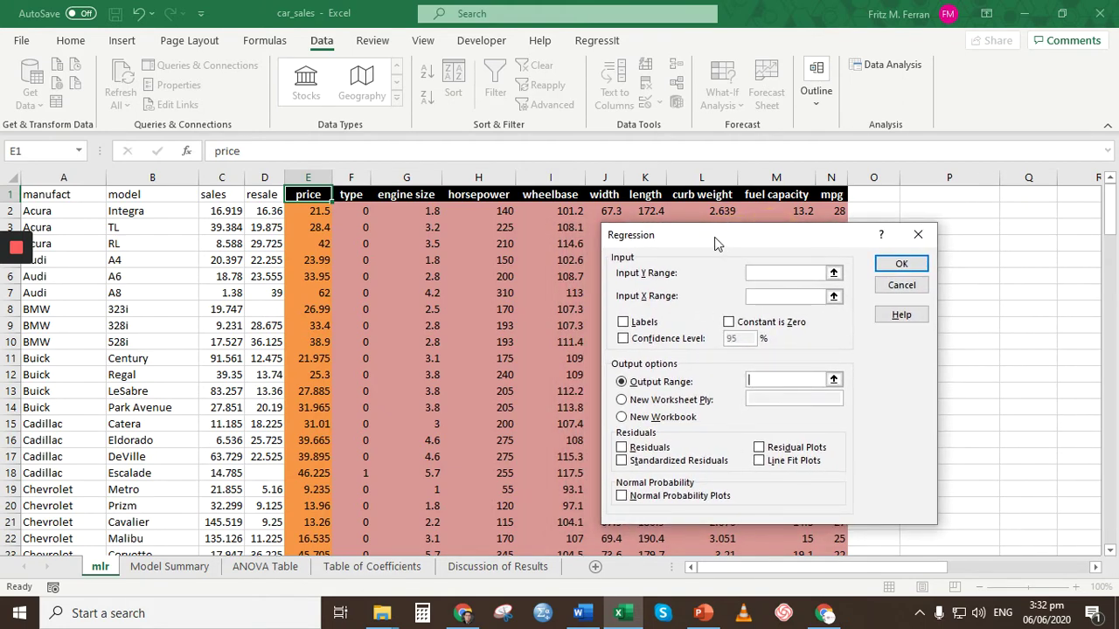
mouse_move(712, 242)
left_mouse_down()
mouse_move(750, 234)
mouse_move(699, 233)
left_mouse_up()
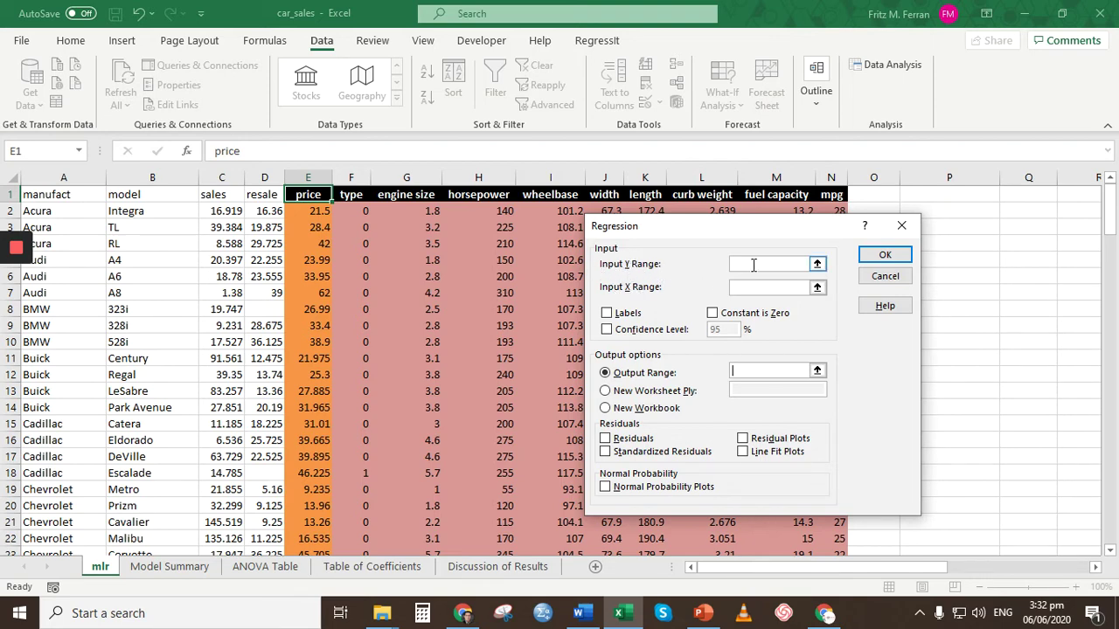
left_click_drag(745, 228, 770, 225)
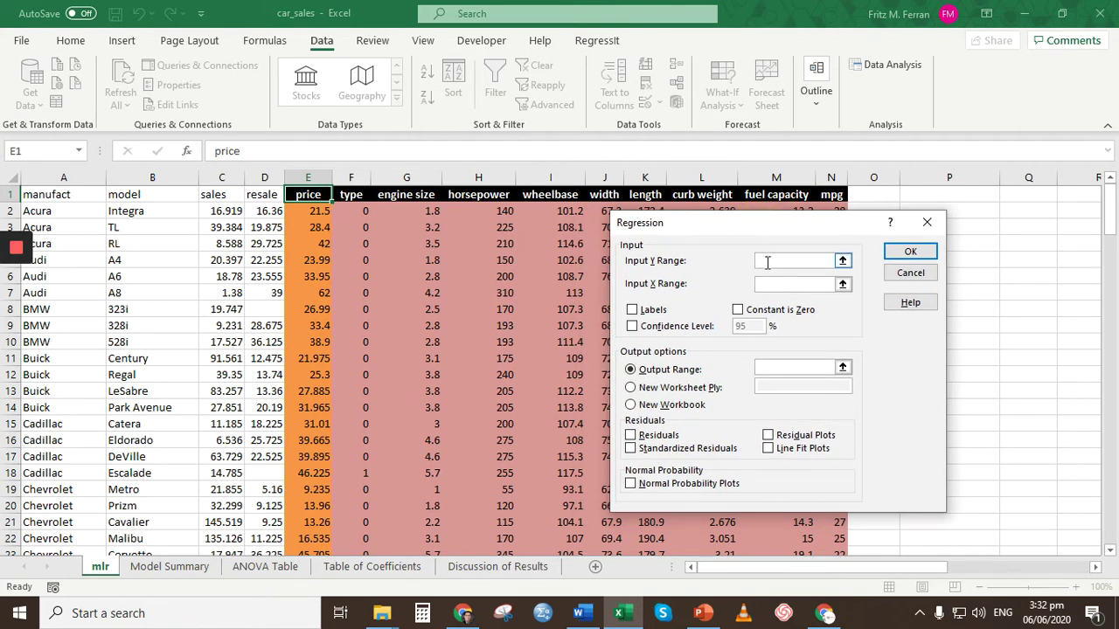
- Set Input Y Range to the price column $E$1:$E$153, extending down from E1
left_click(767, 262)
left_click(768, 262)
left_click(843, 262)
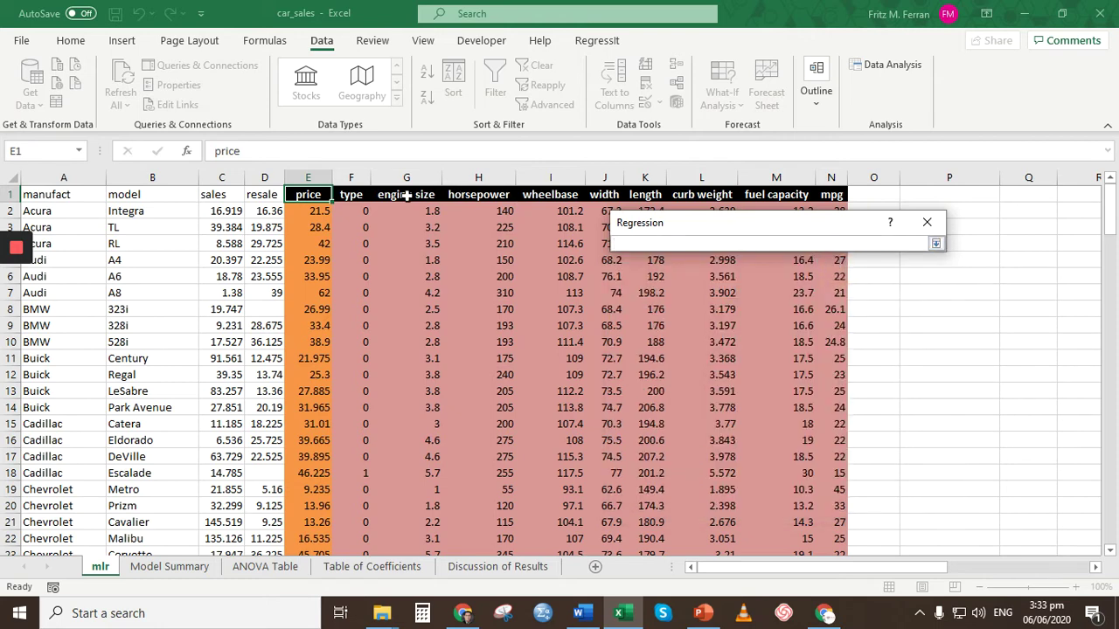
left_click(316, 194)
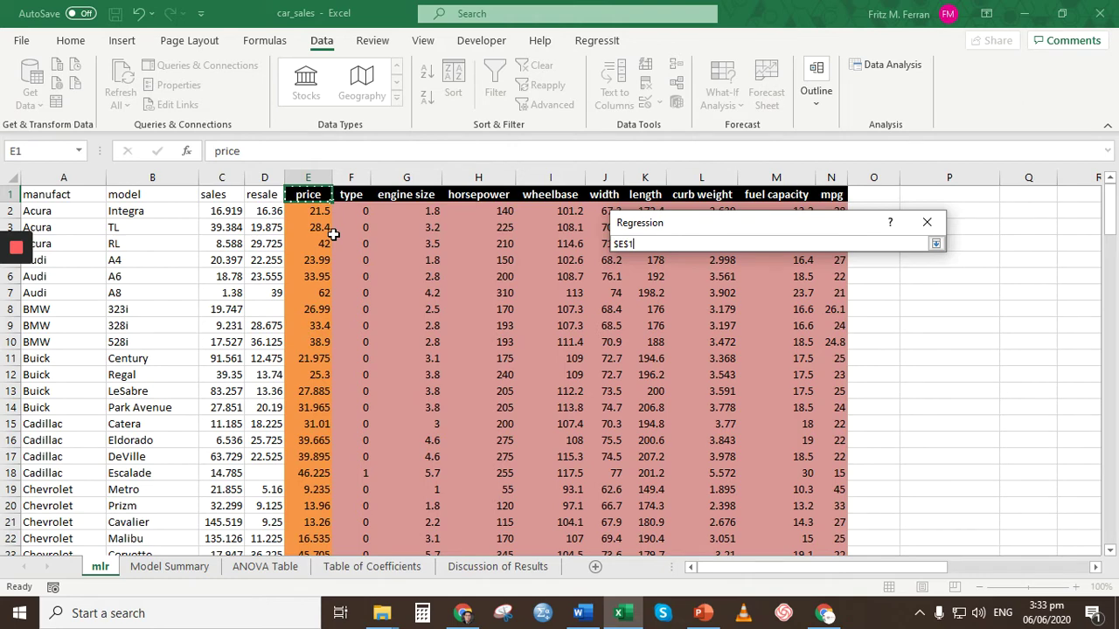
key("ctrl+shift+Down")
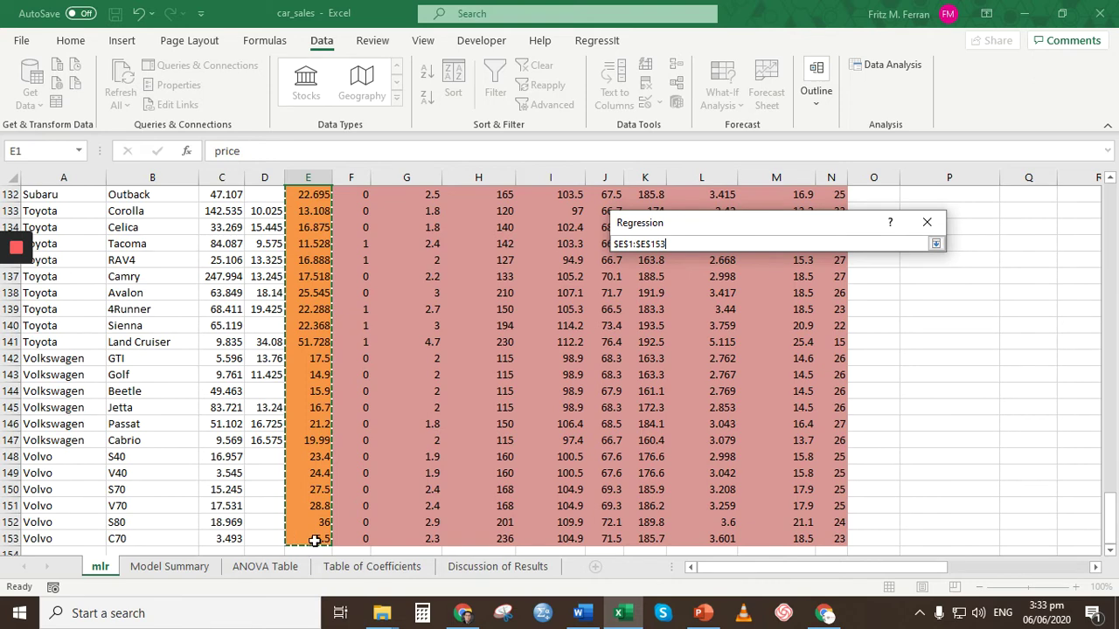
left_click(936, 243)
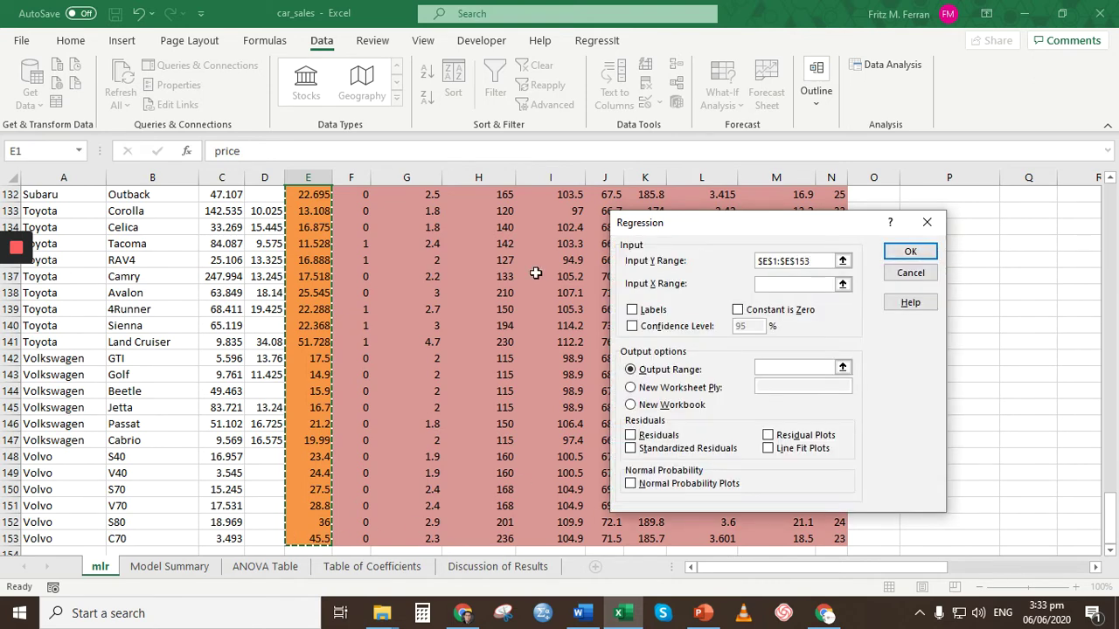
left_click(769, 284)
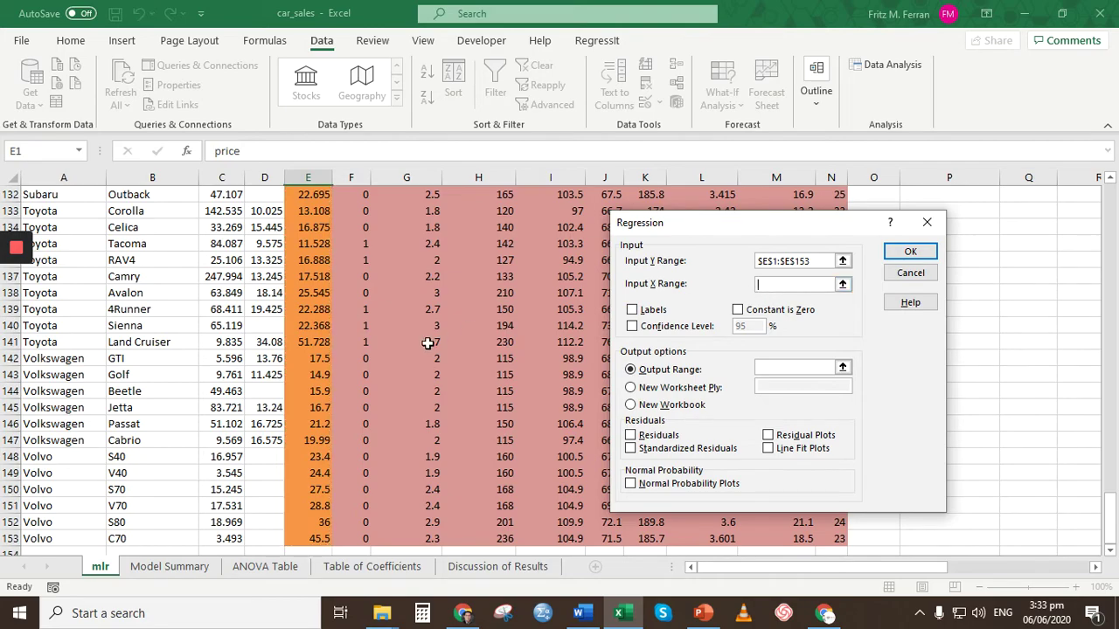
- Set Input X Range to $F$1:$N$153, covering the type-through-mpg predictor columns
scroll(456, 345, "up", 7)
scroll(456, 345, "up", 20)
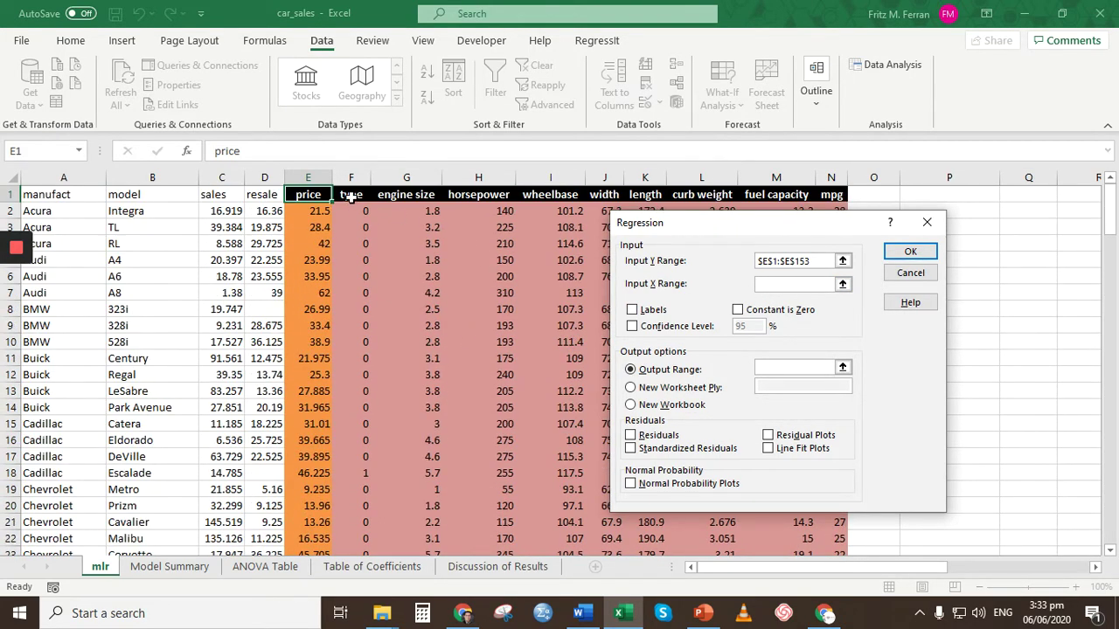
left_click_drag(352, 194, 831, 194)
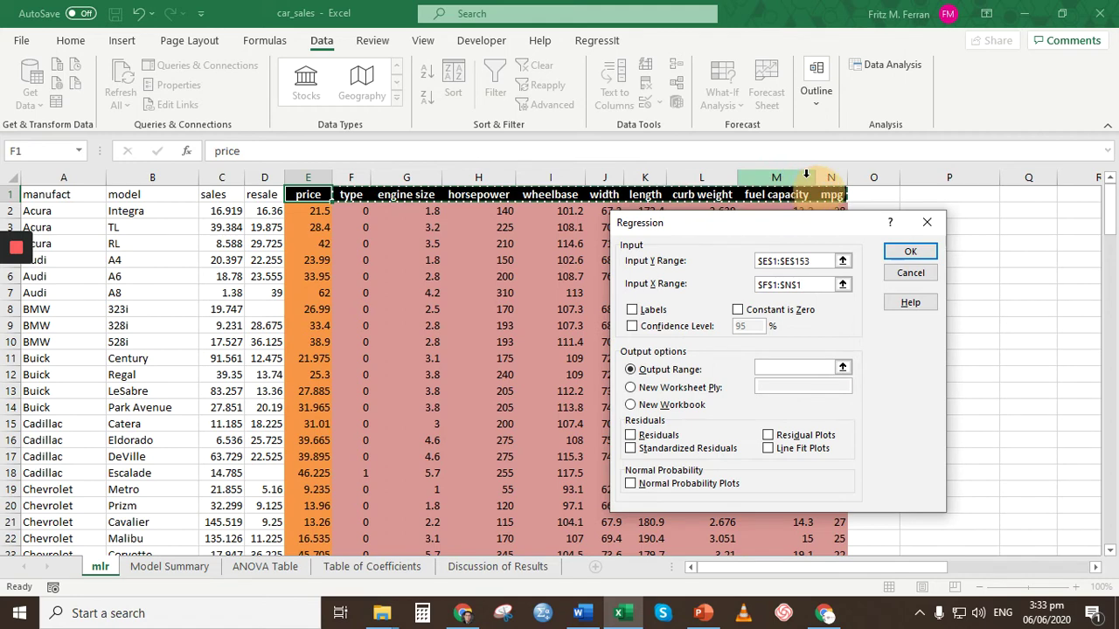
key("ctrl+shift+Down")
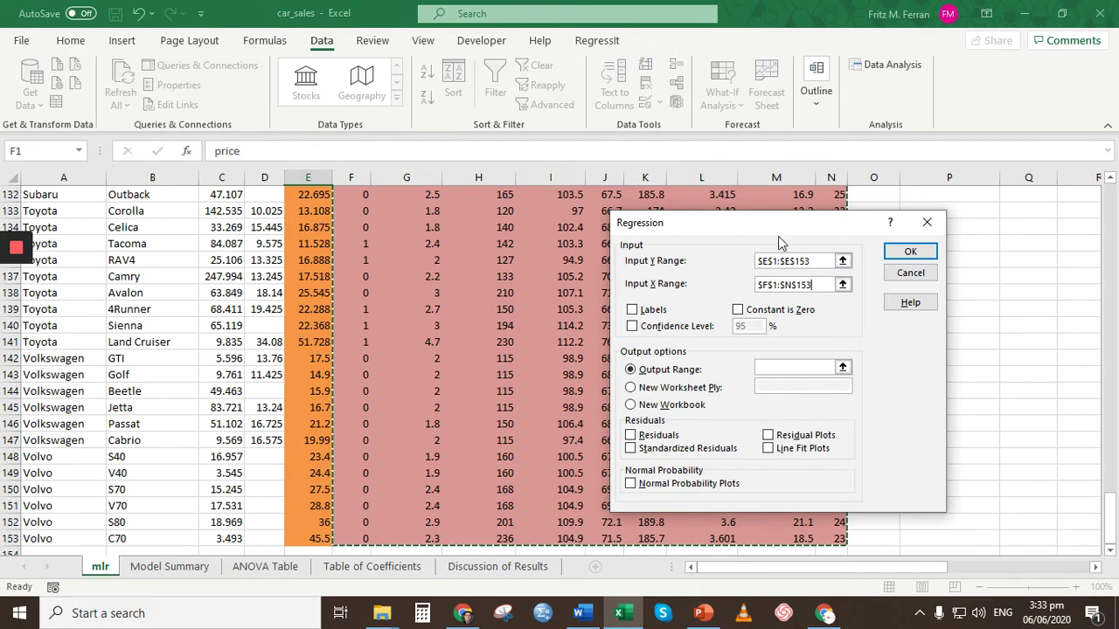
scroll(486, 307, "up", 20)
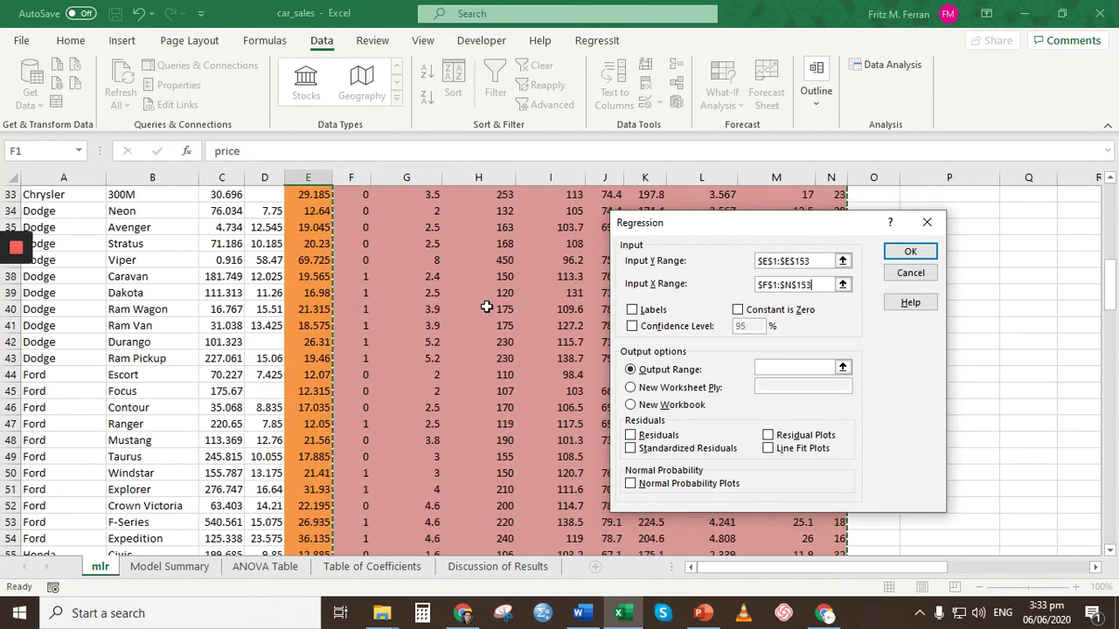
left_click_drag(724, 234, 797, 239)
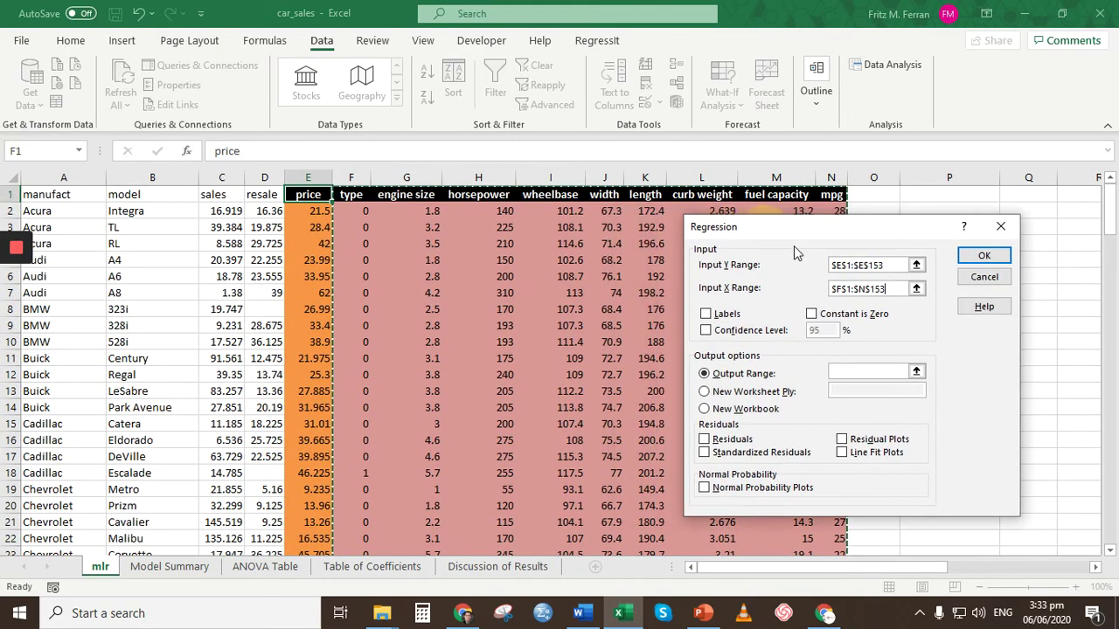
- Turn on Labels and Confidence Level at 95% in the Regression dialog
left_click(707, 315)
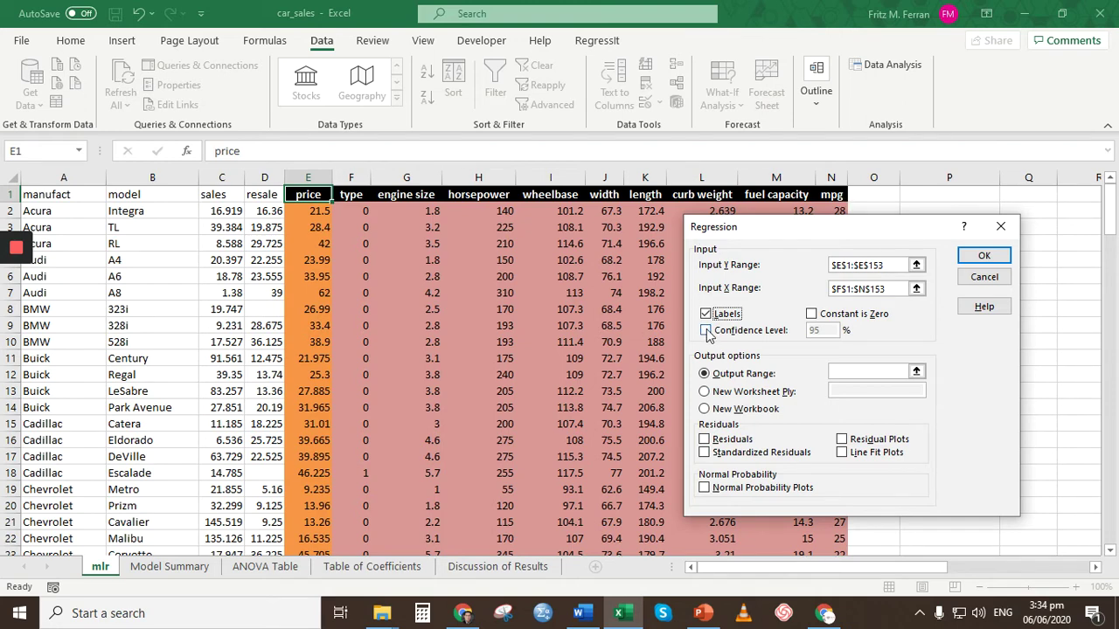
left_click(705, 331)
left_click(820, 327)
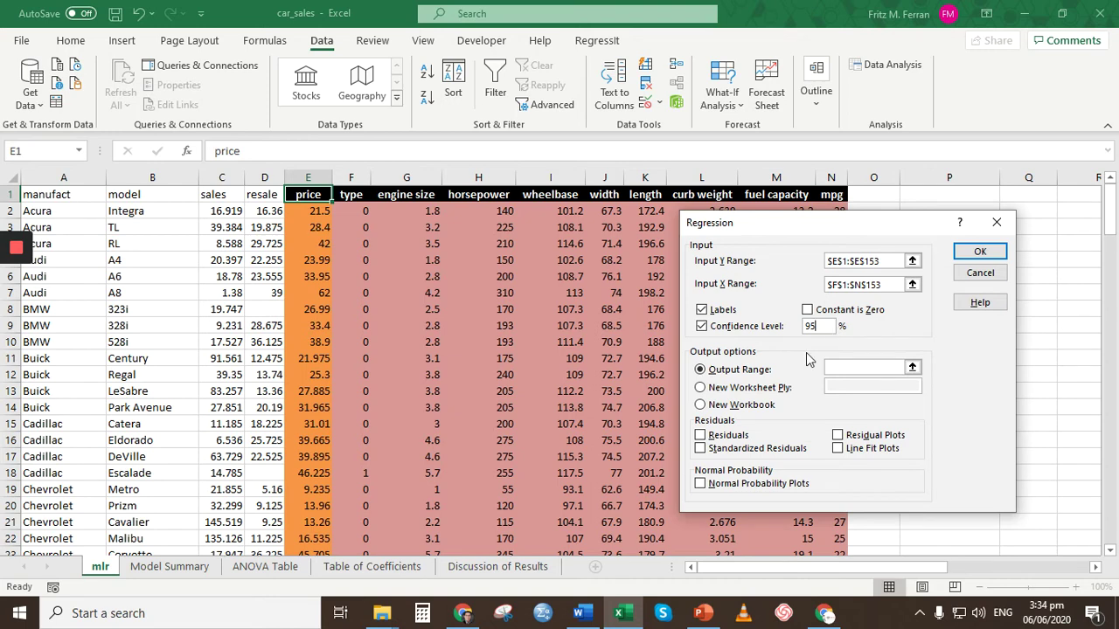
left_click_drag(767, 229, 710, 223)
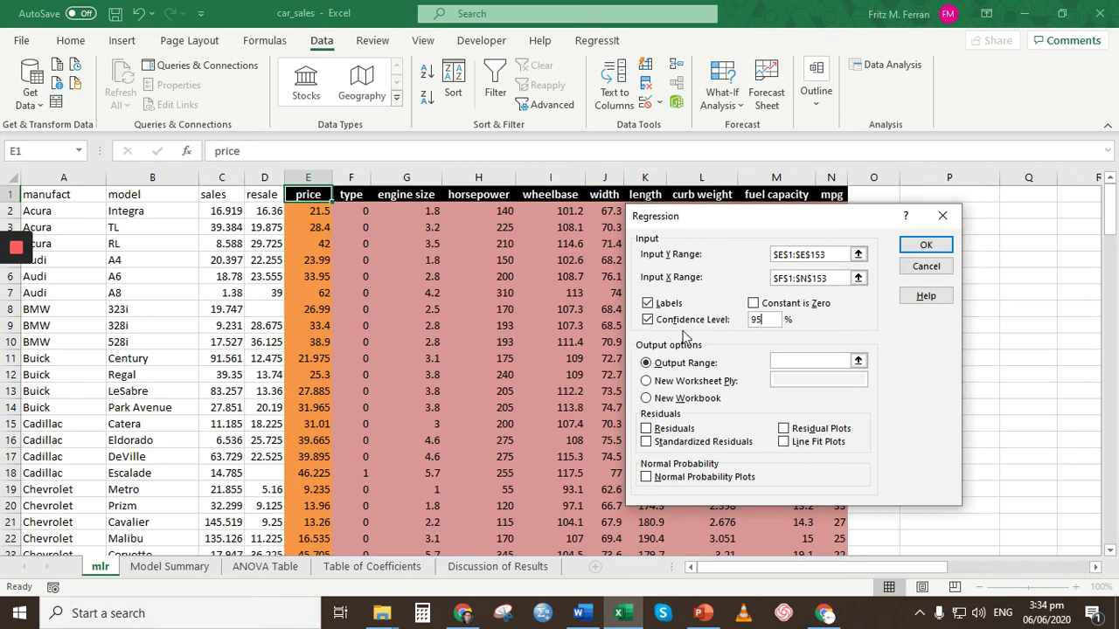
left_click_drag(733, 224, 535, 229)
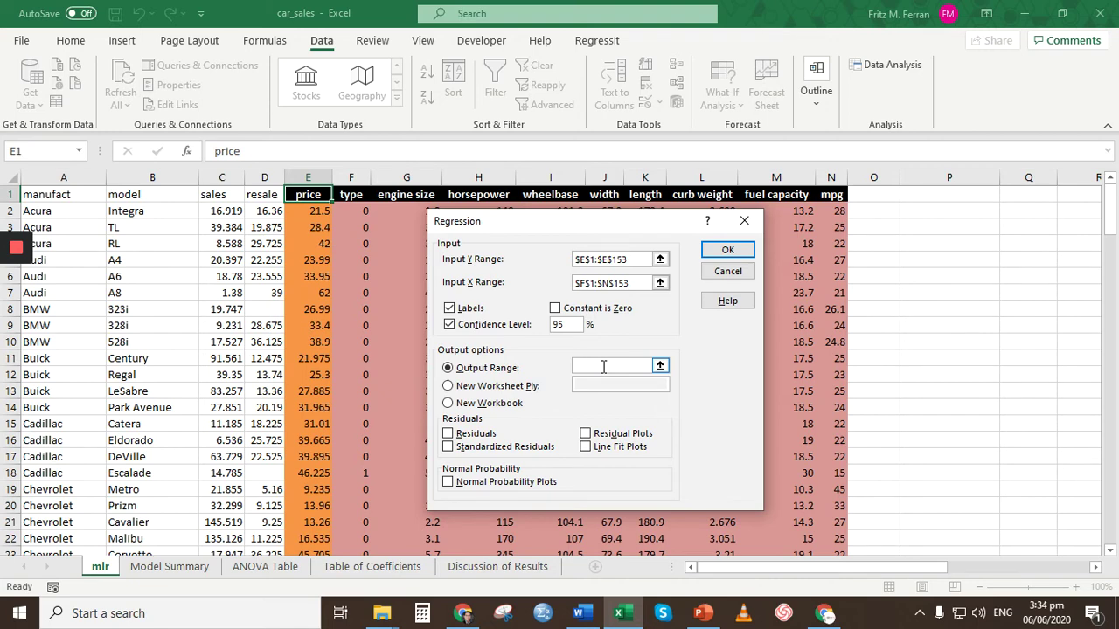
- Send the regression output to $P$1 on the mlr sheet and run it
left_click(448, 387)
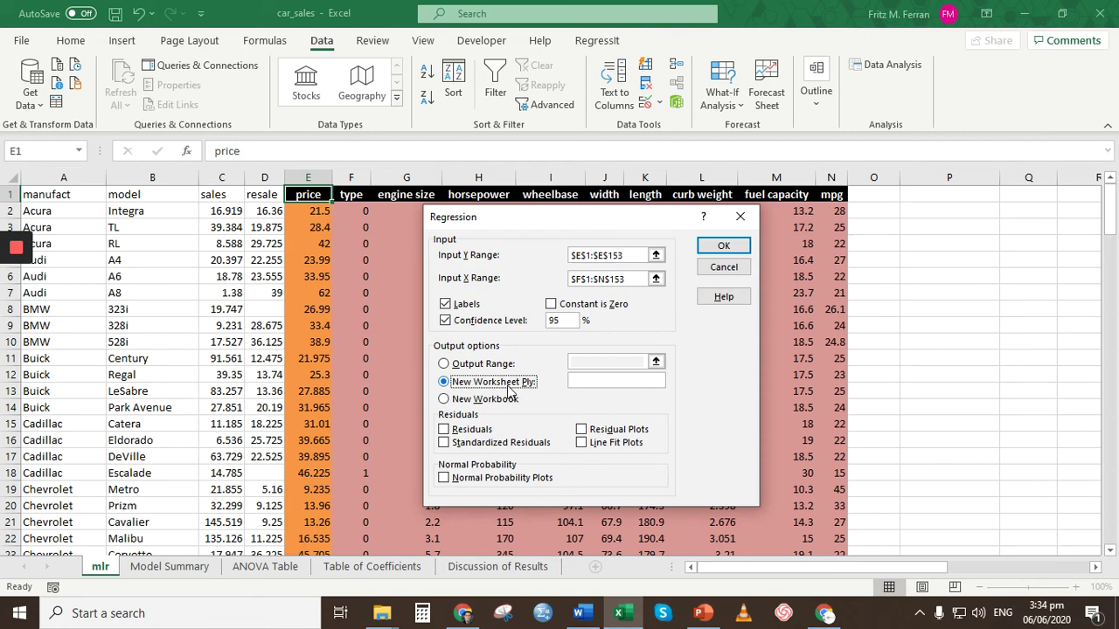
left_click(444, 400)
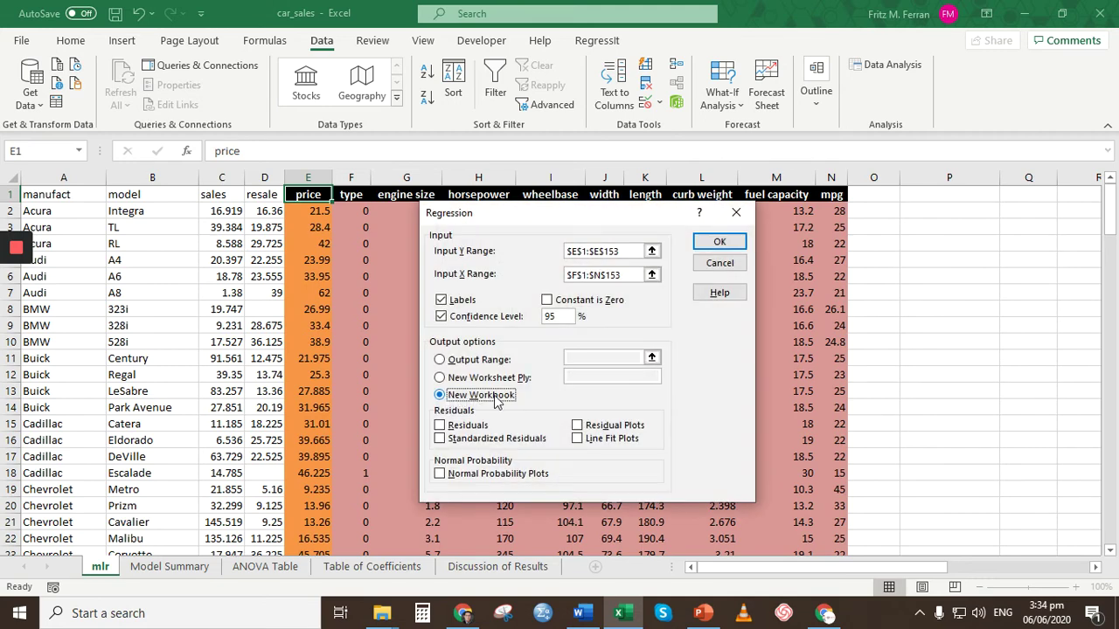
left_click(441, 361)
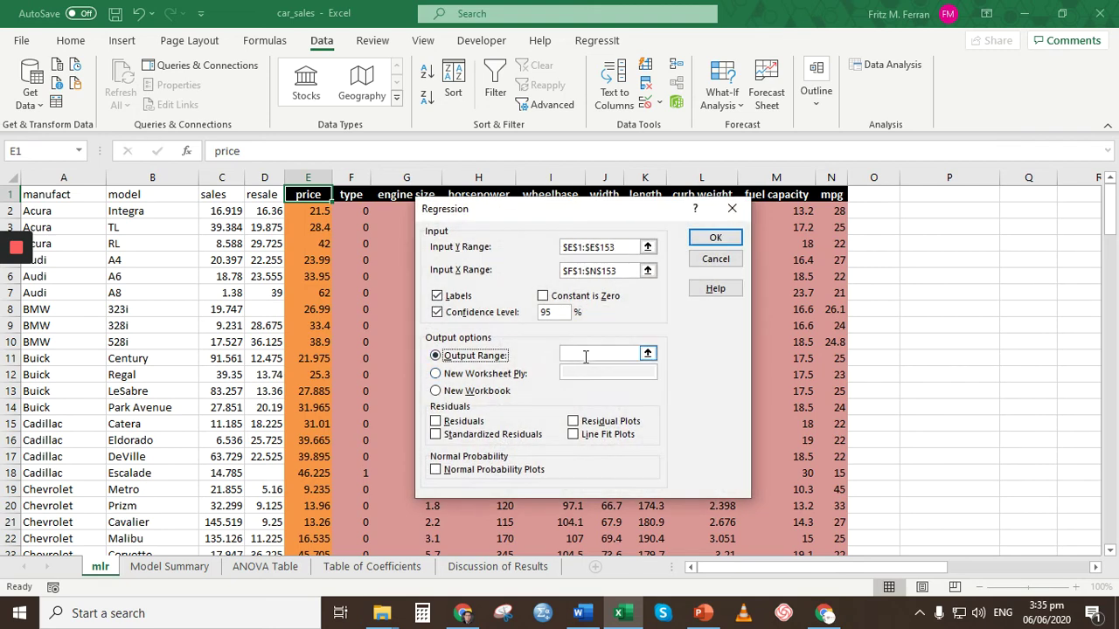
left_click_drag(621, 220, 570, 224)
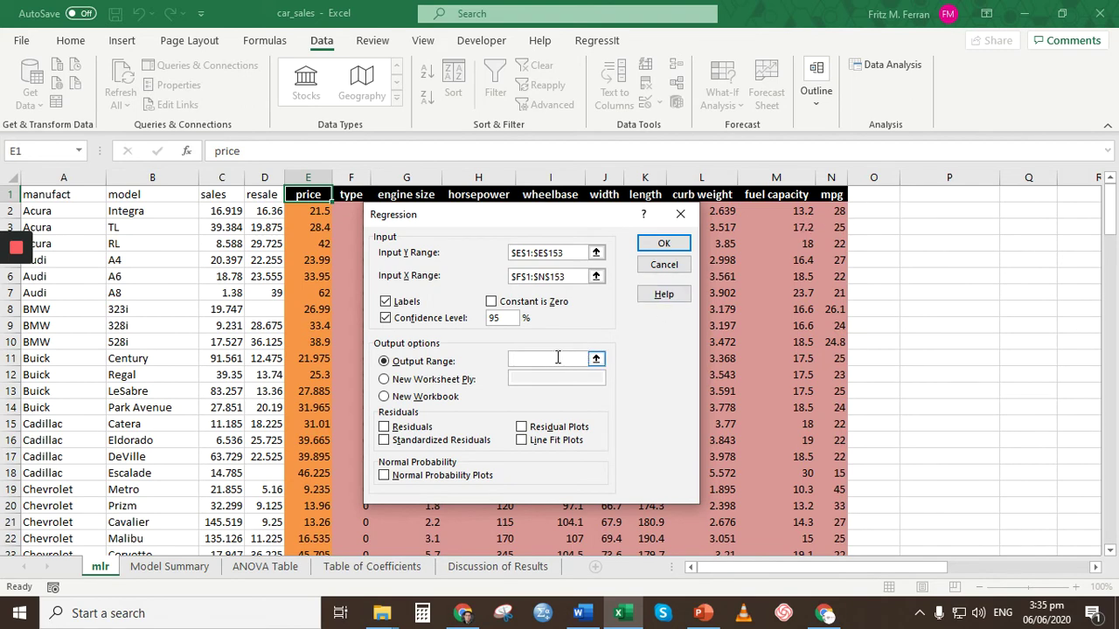
left_click(596, 359)
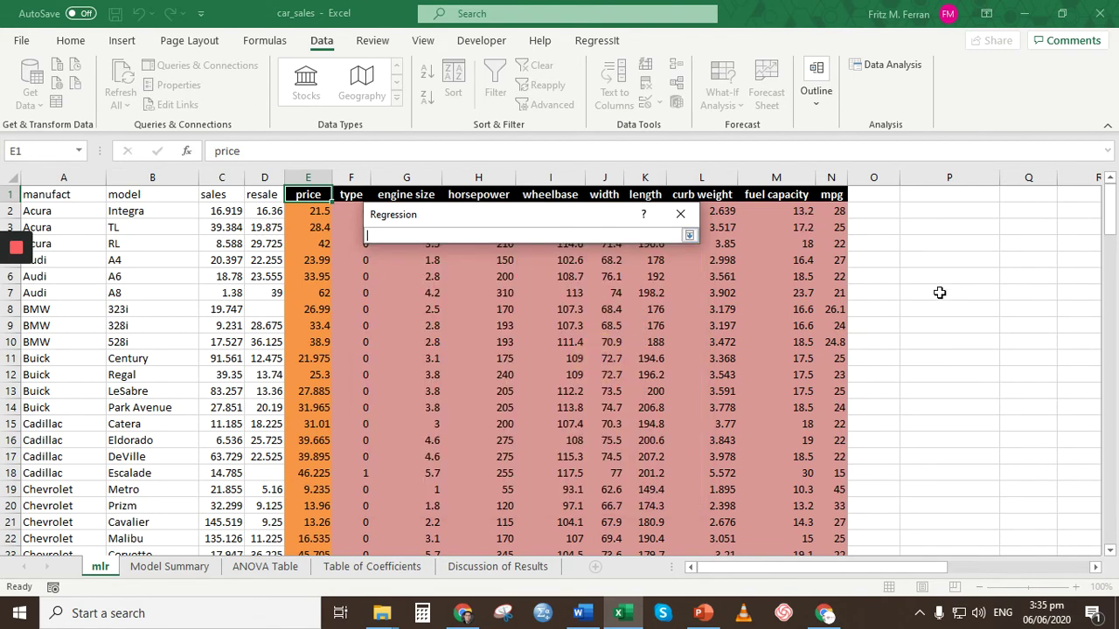
left_click(949, 194)
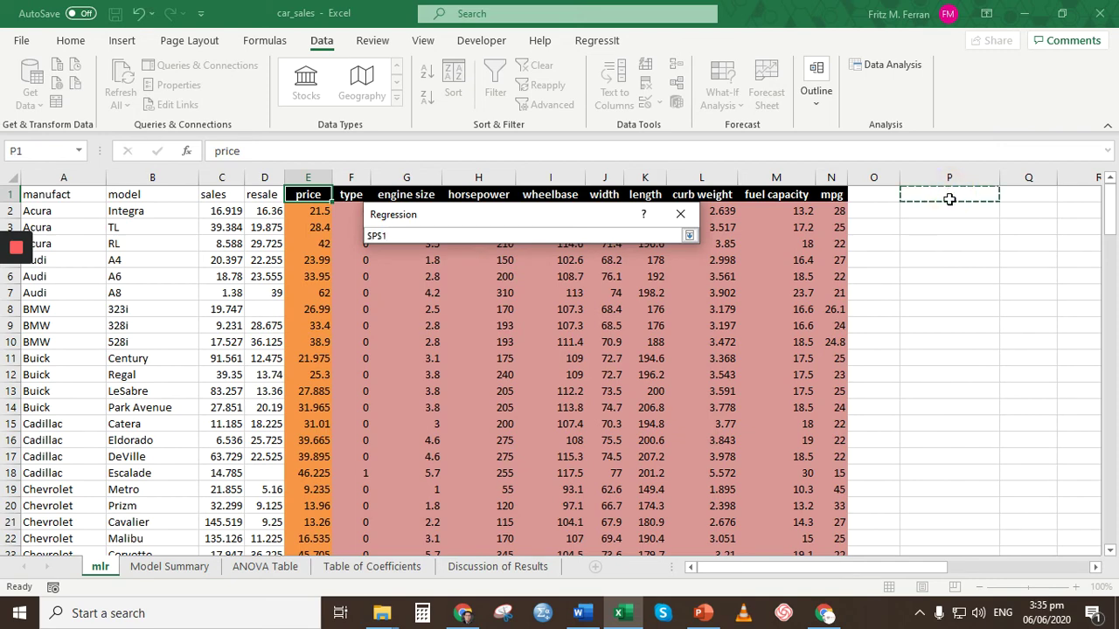
left_click(689, 236)
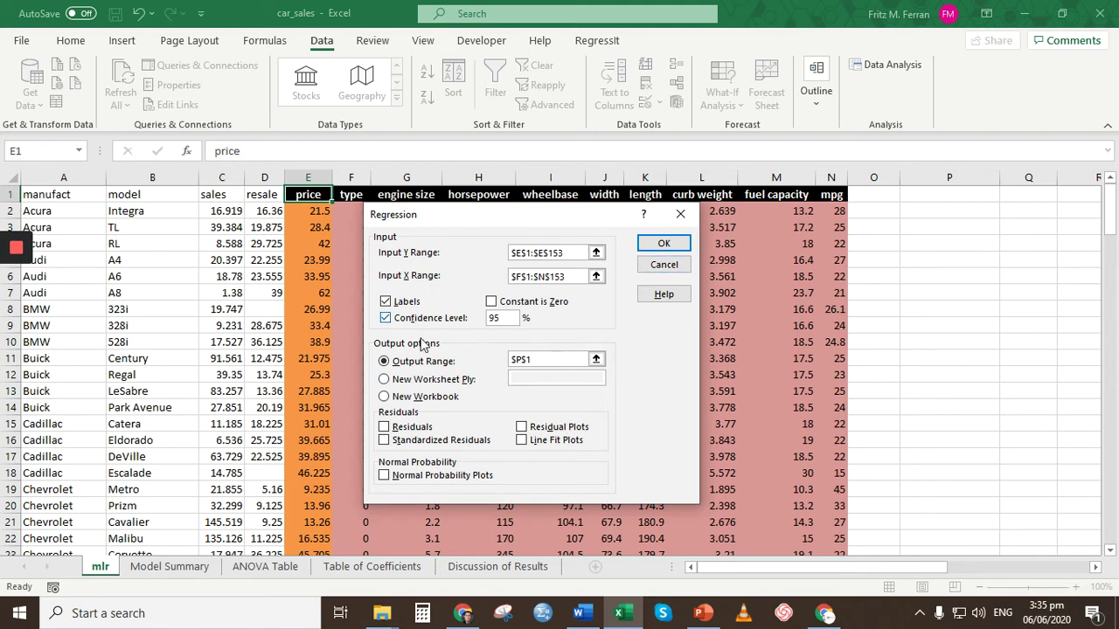
left_click(664, 245)
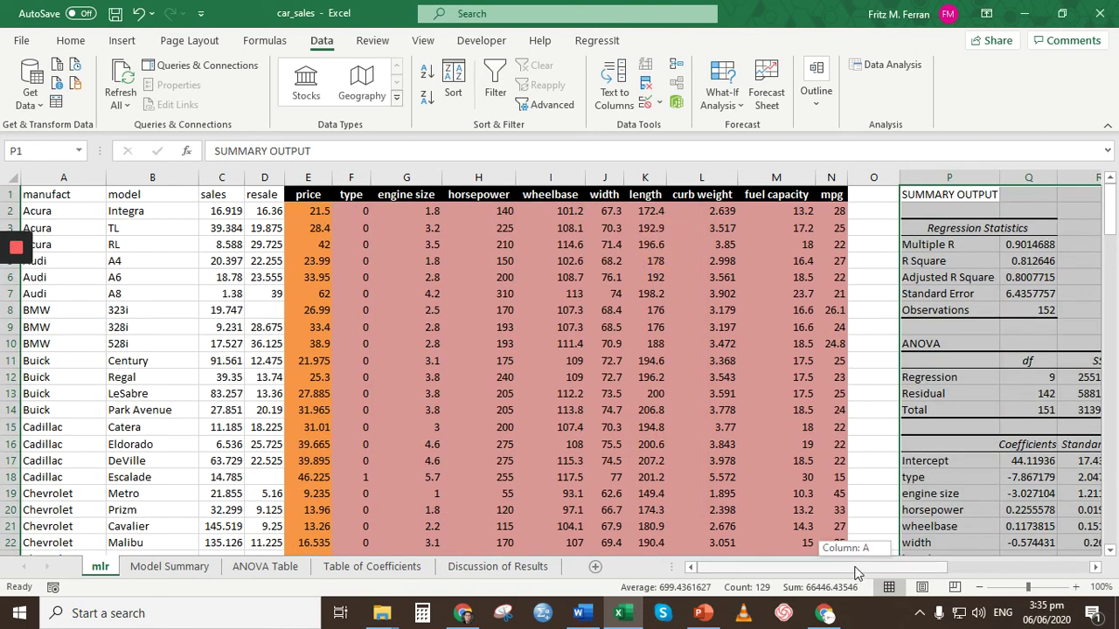
left_click_drag(857, 572, 994, 574)
scroll(734, 446, "down", 2)
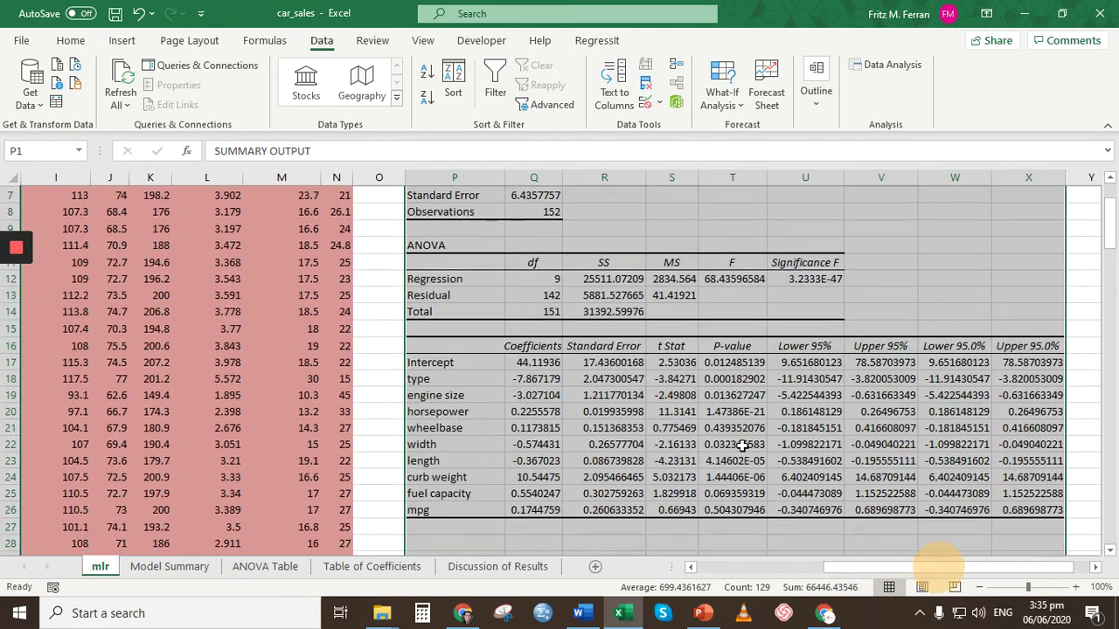
scroll(724, 457, "down", 1)
scroll(727, 459, "up", 3)
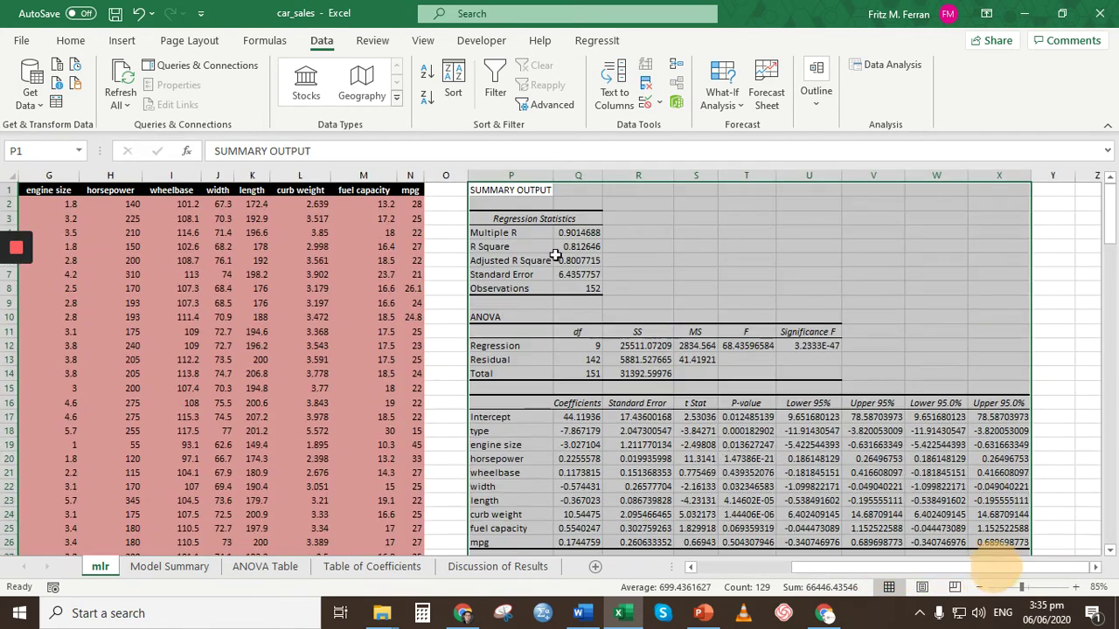
left_click(512, 206)
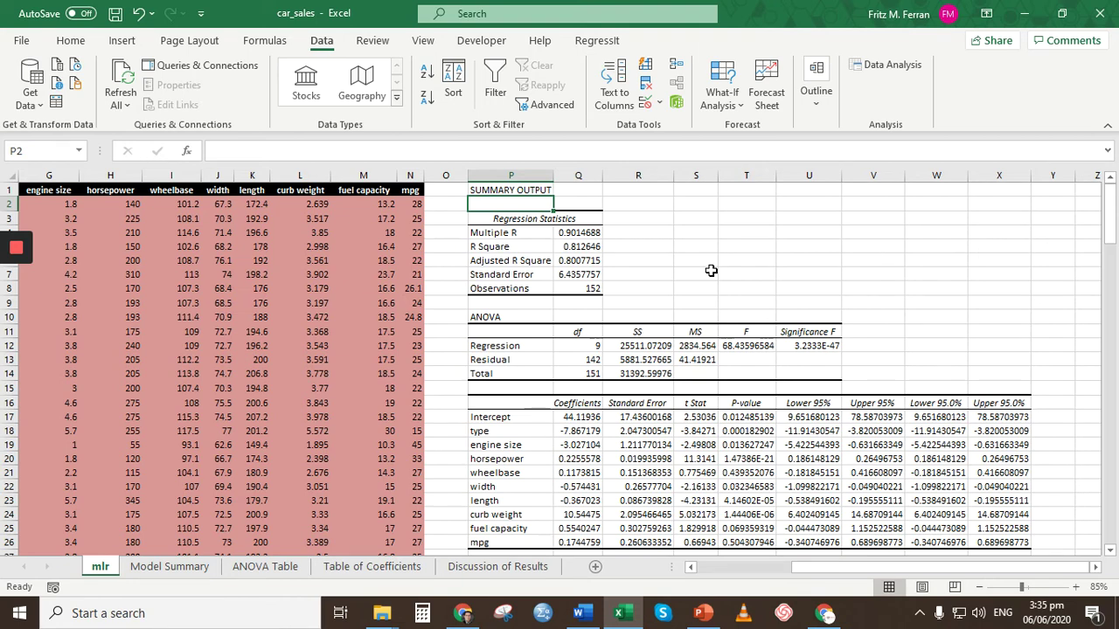
- Enter captions 'Table 1. Model Summary' in P2, 'Table 2. ANOVA Table' in P9, 'Table 3. Table of Coefficients' in P15
type("Table 1.")
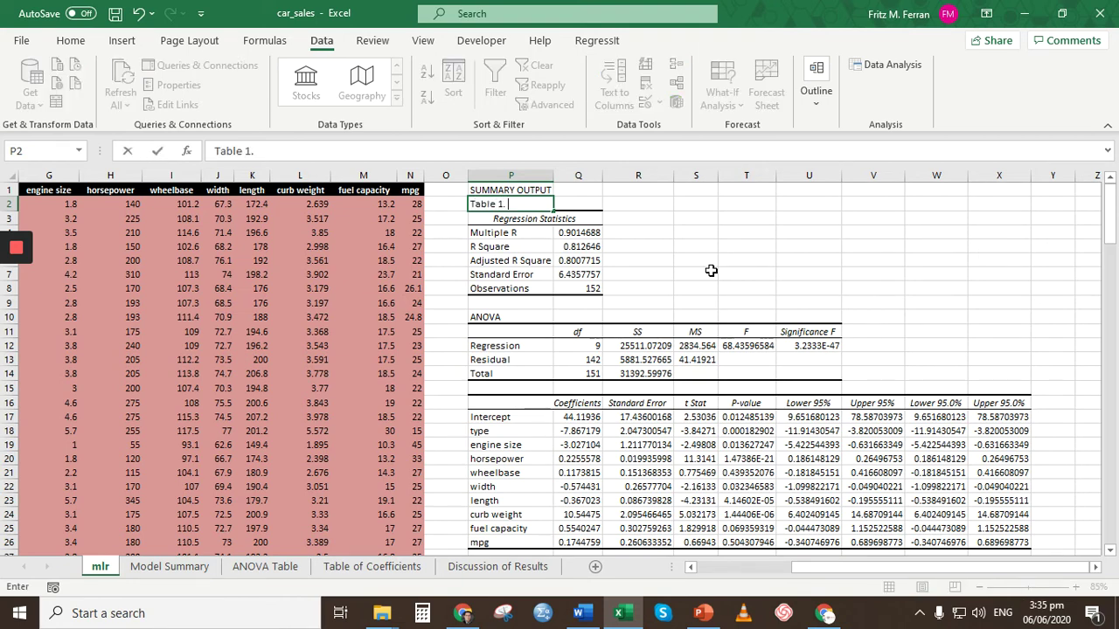
type(" Model Summary")
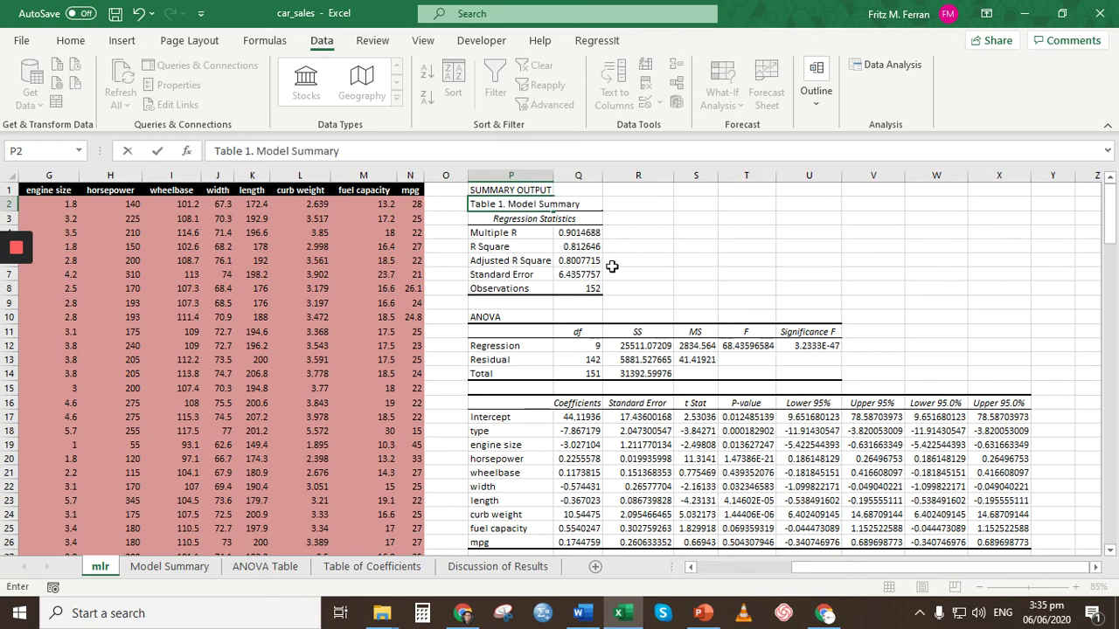
left_click(532, 304)
type("tabl")
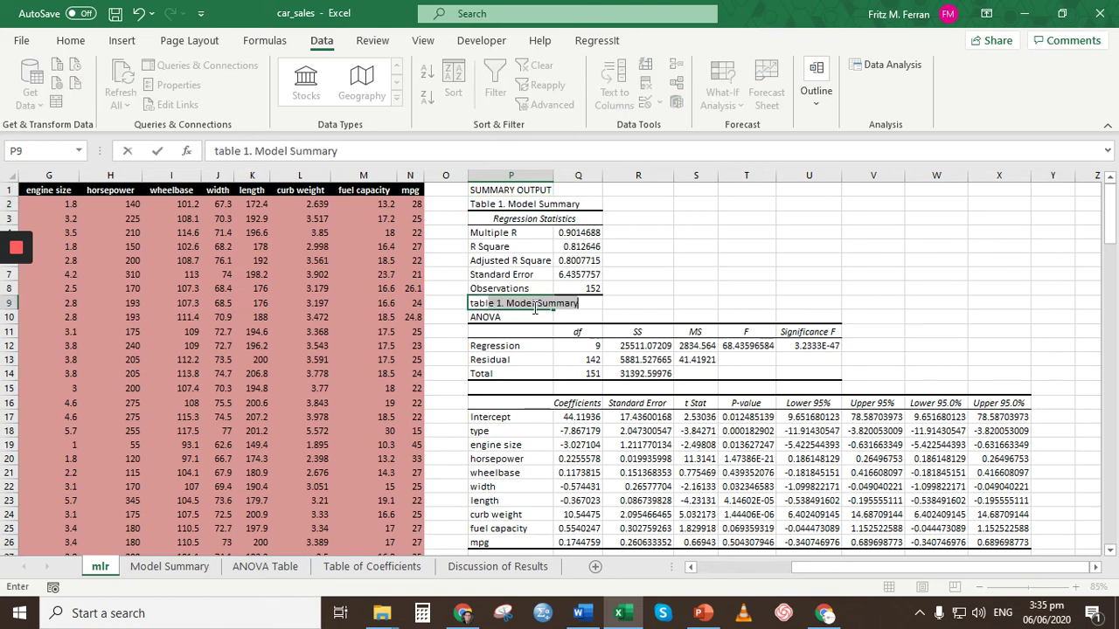
type("e")
key("BackSpace")
key("BackSpace")
key("BackSpace")
key("BackSpace")
key("BackSpace")
key("BackSpace")
key("BackSpace")
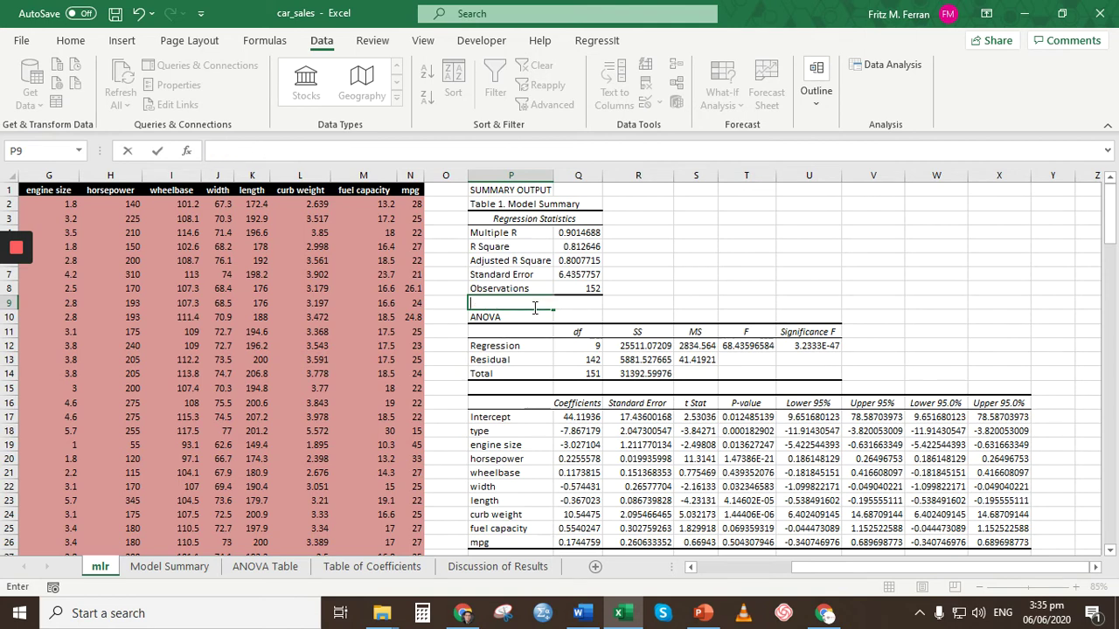
type("Table 2. ANO")
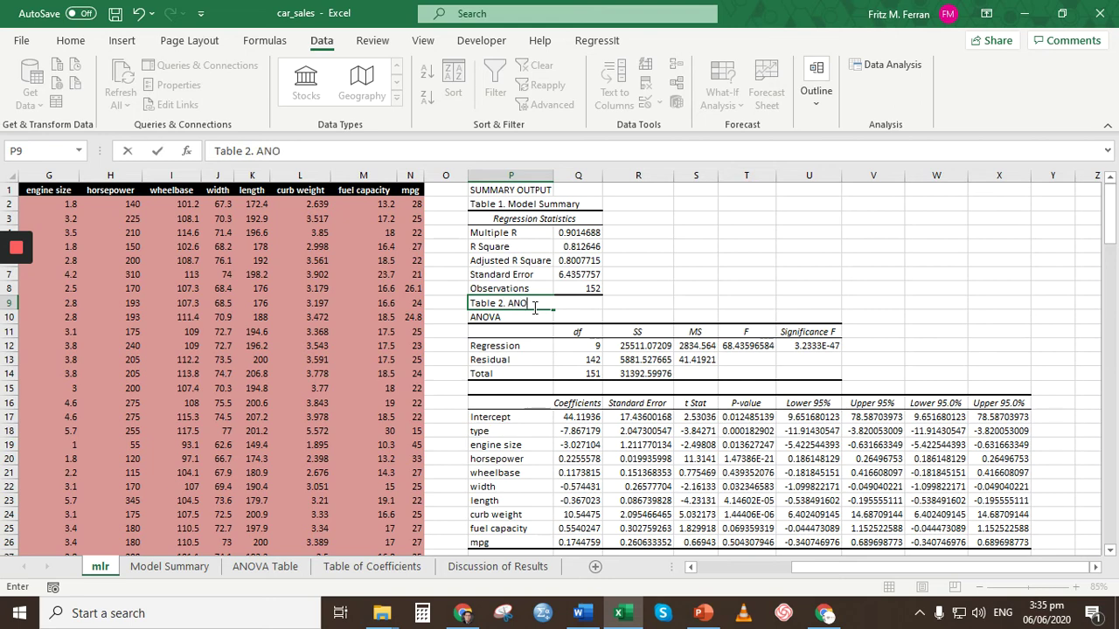
type("VA Table")
left_click(500, 393)
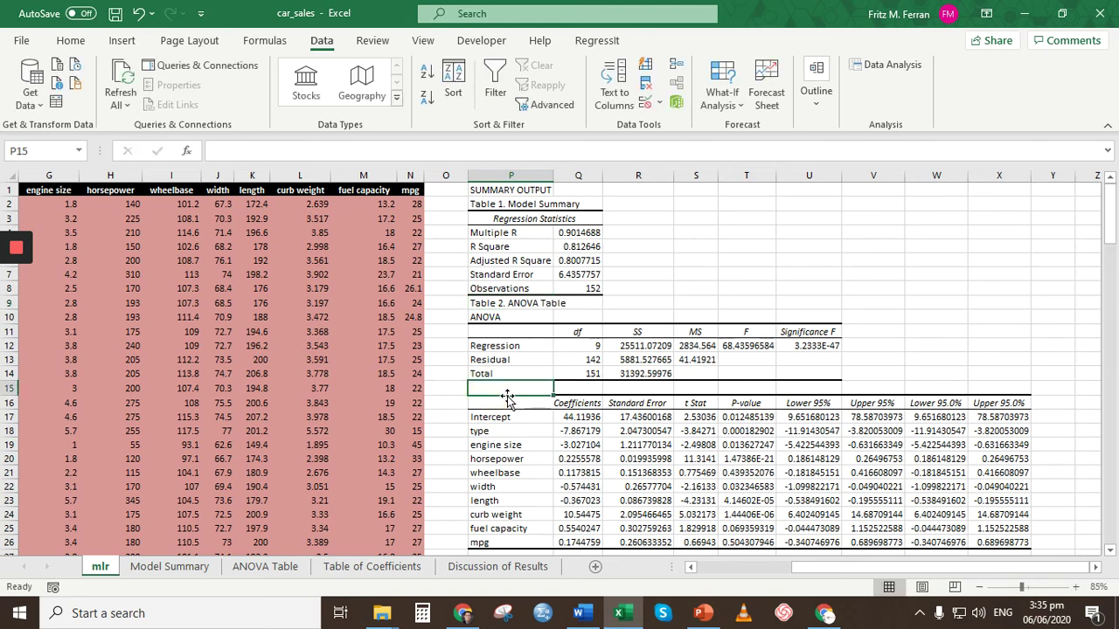
type("Table")
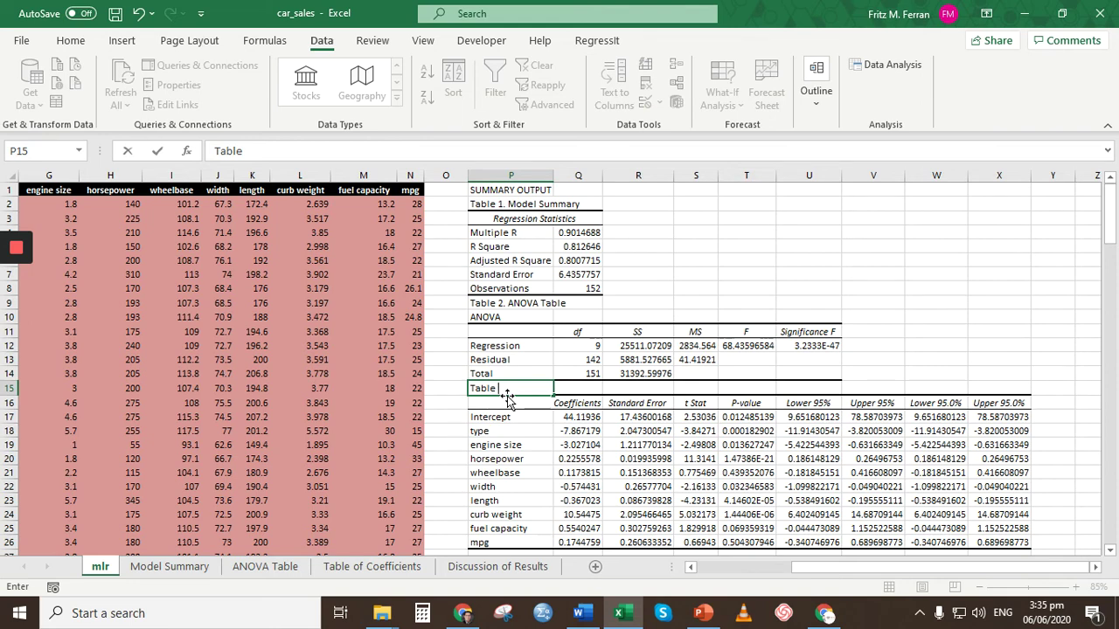
type(" 3. Table of Coe")
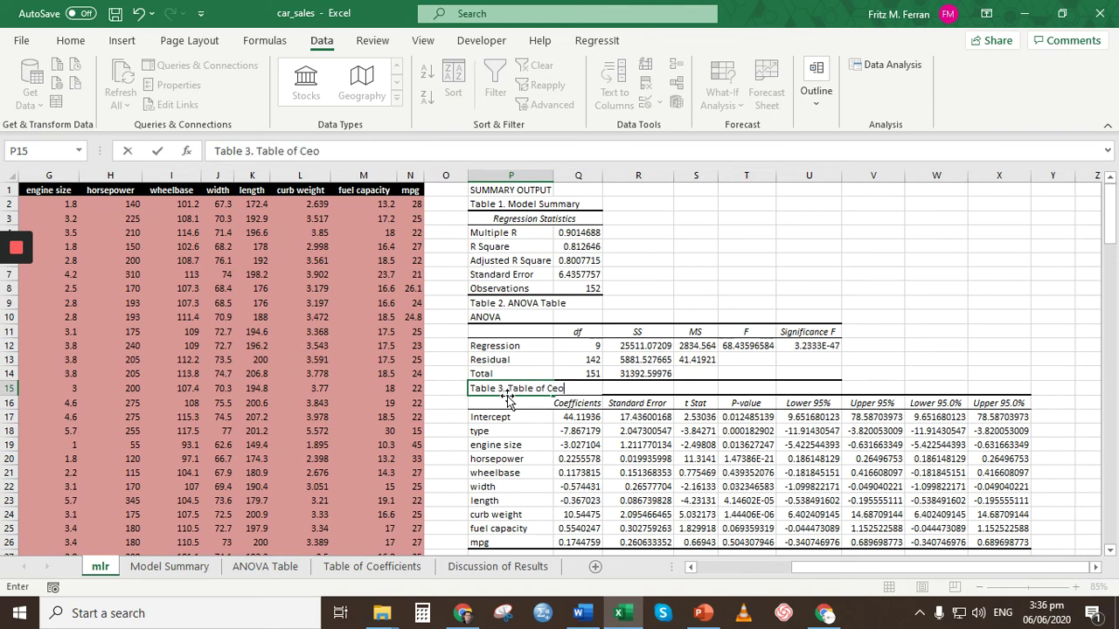
type("fficients")
- Confirm the Table 3 caption and move Tables 2 and 3 down one row to start at P10
left_click(507, 458)
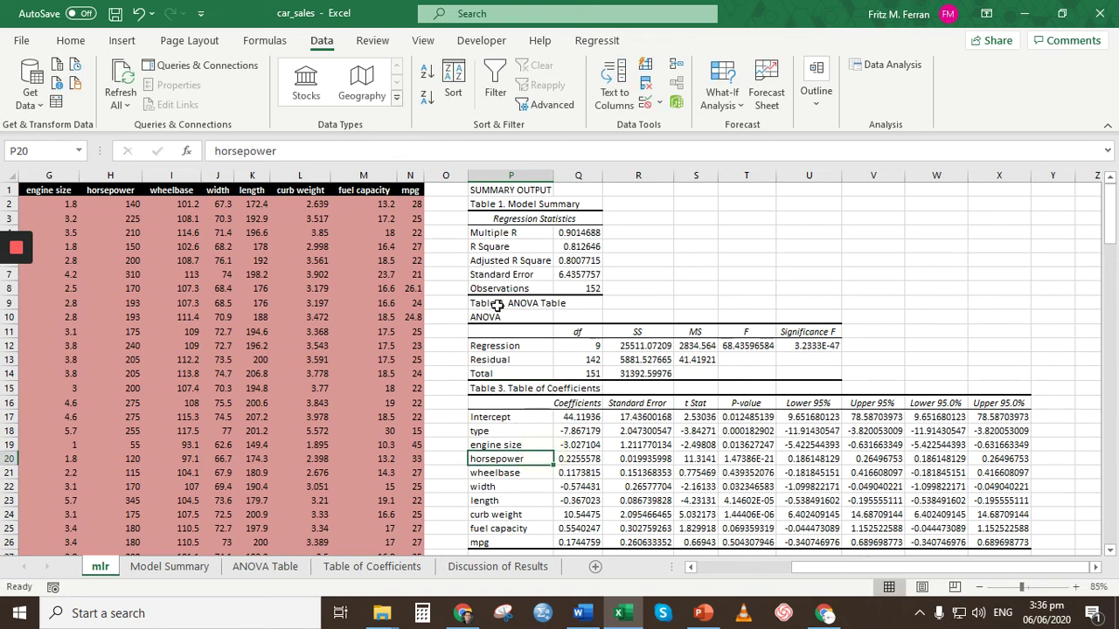
left_click_drag(496, 304, 990, 551)
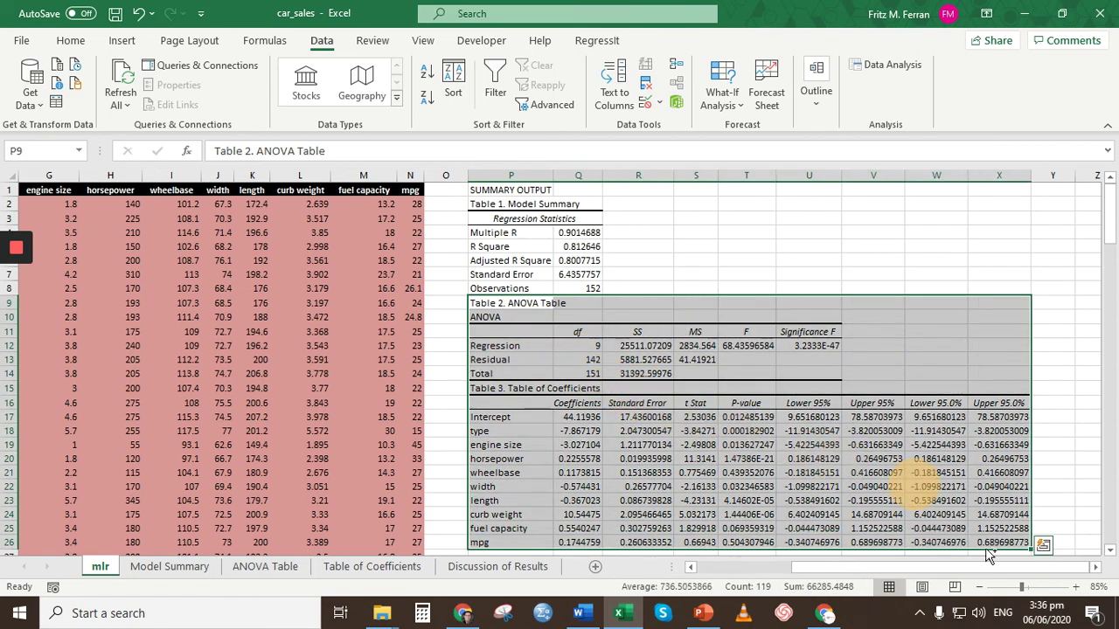
key("ctrl+c")
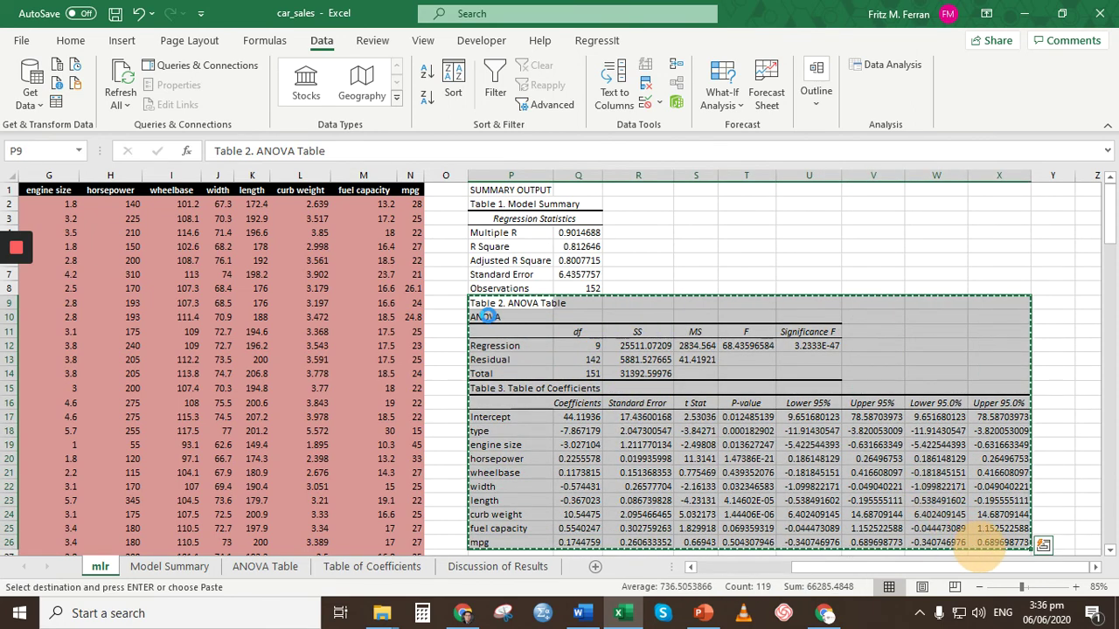
left_click(489, 318)
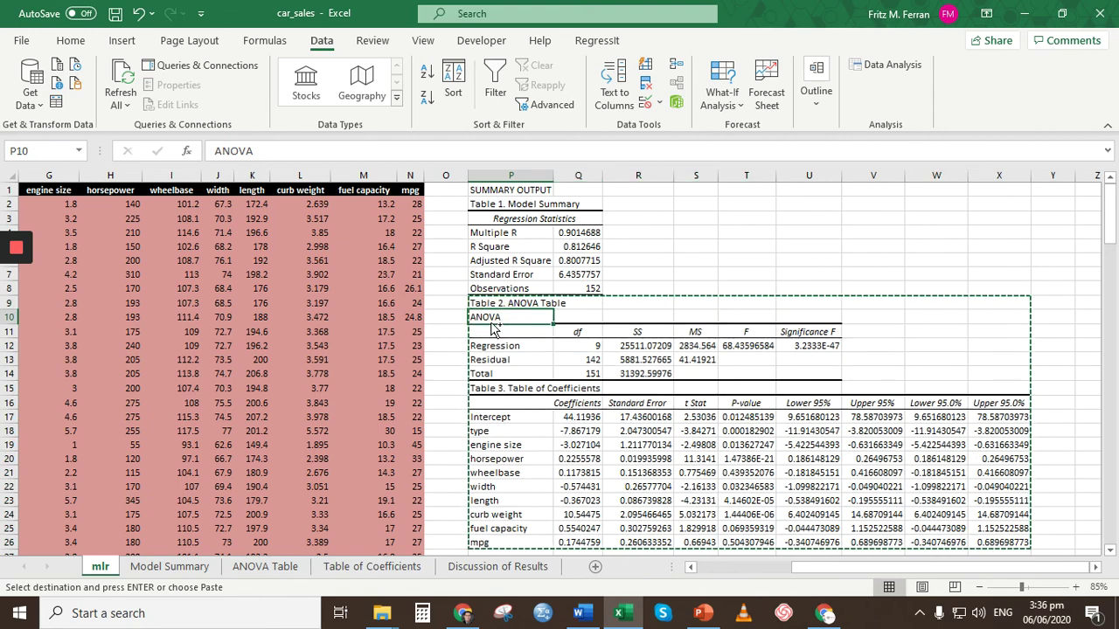
key("Return")
- Move Table 3 with its caption down one row so it starts at P17
scroll(491, 336, "down", 1)
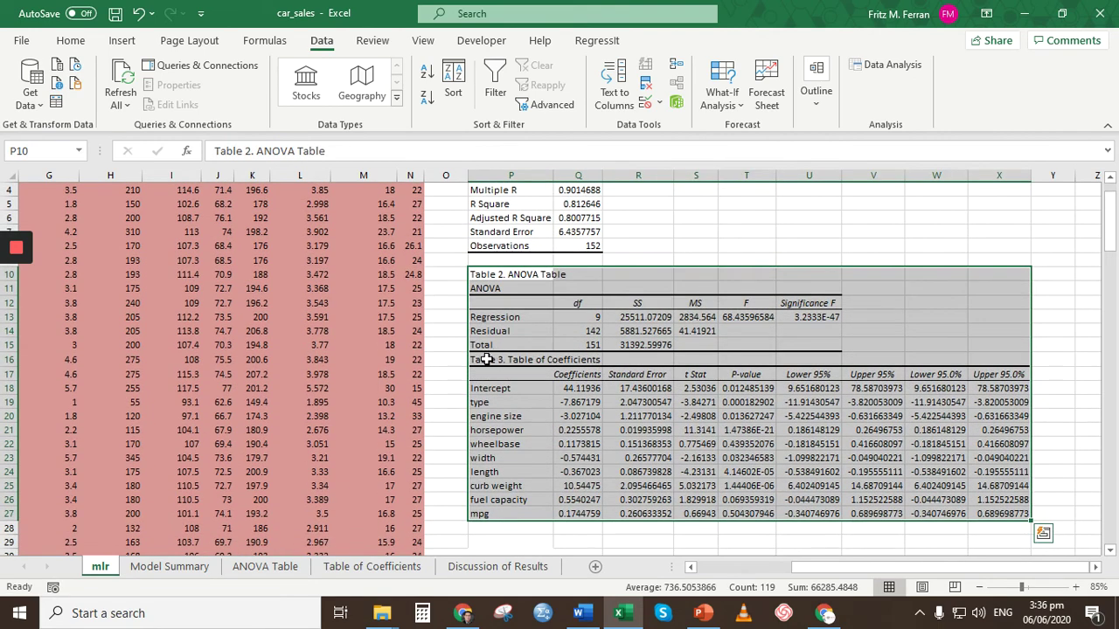
left_click_drag(486, 360, 1005, 516)
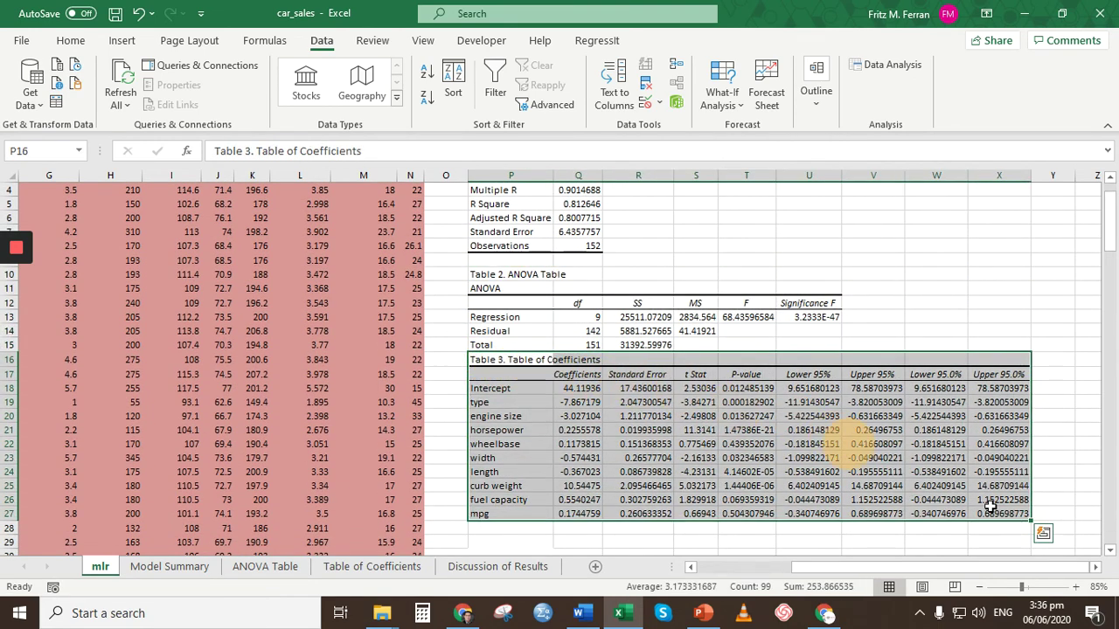
key("ctrl+c")
left_click(1043, 532)
left_click_drag(932, 487, 1001, 514)
left_click(478, 371)
key("ctrl+c")
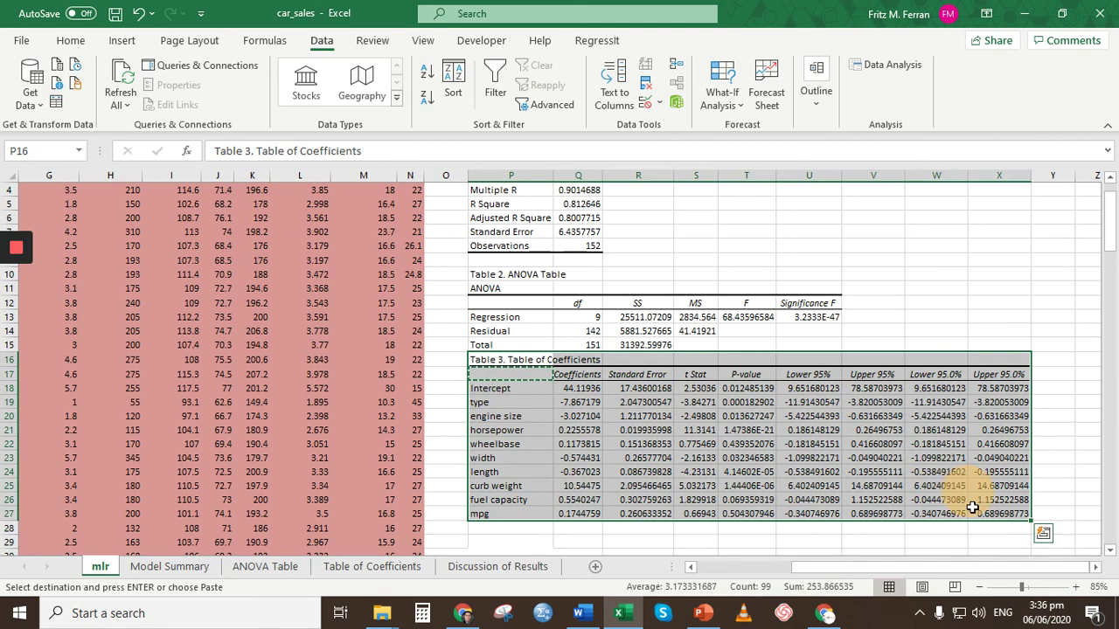
key("ctrl+c")
left_click(481, 377)
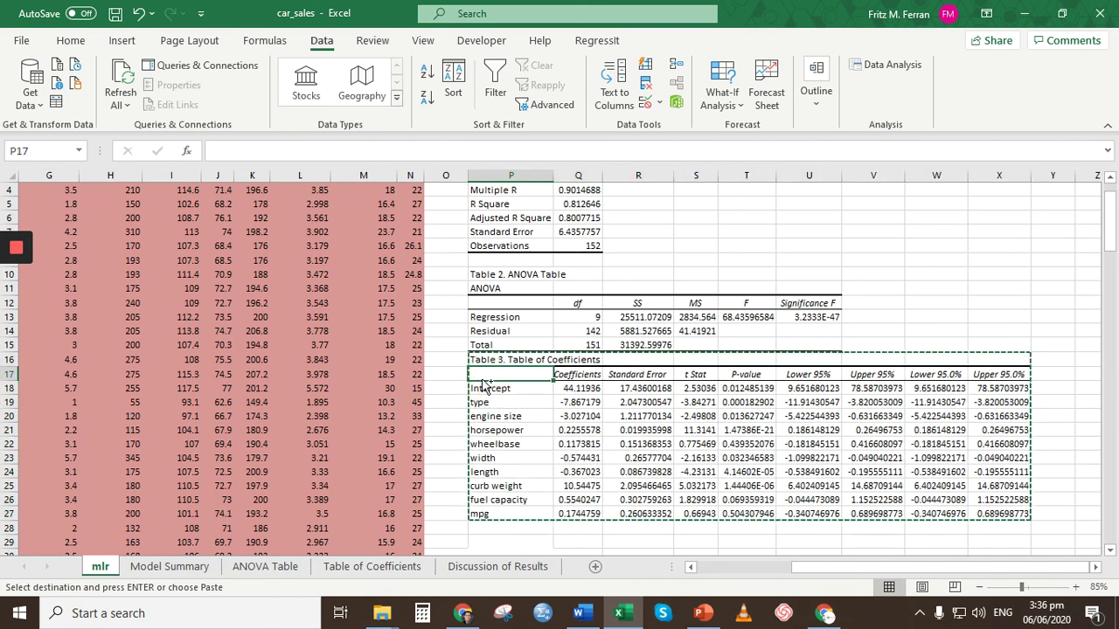
key("Return")
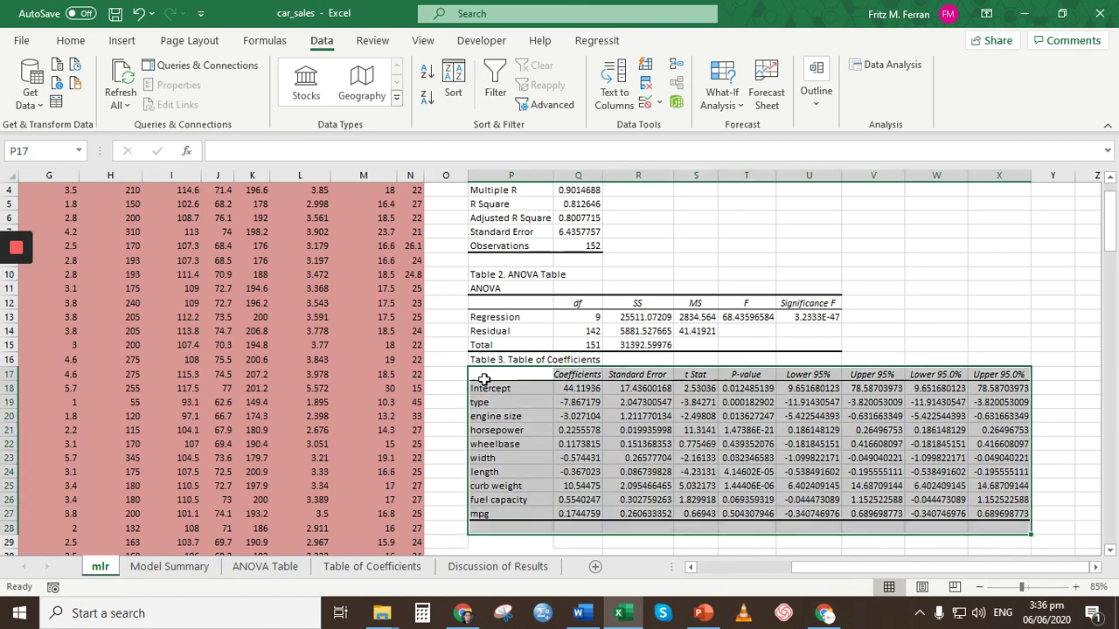
scroll(739, 475, "up", 1)
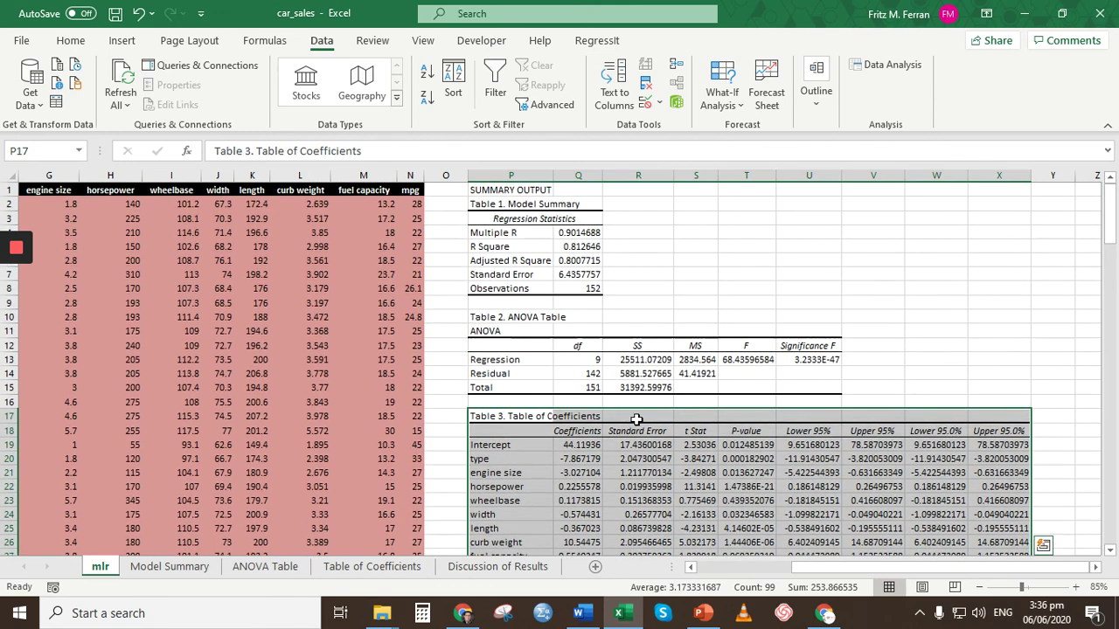